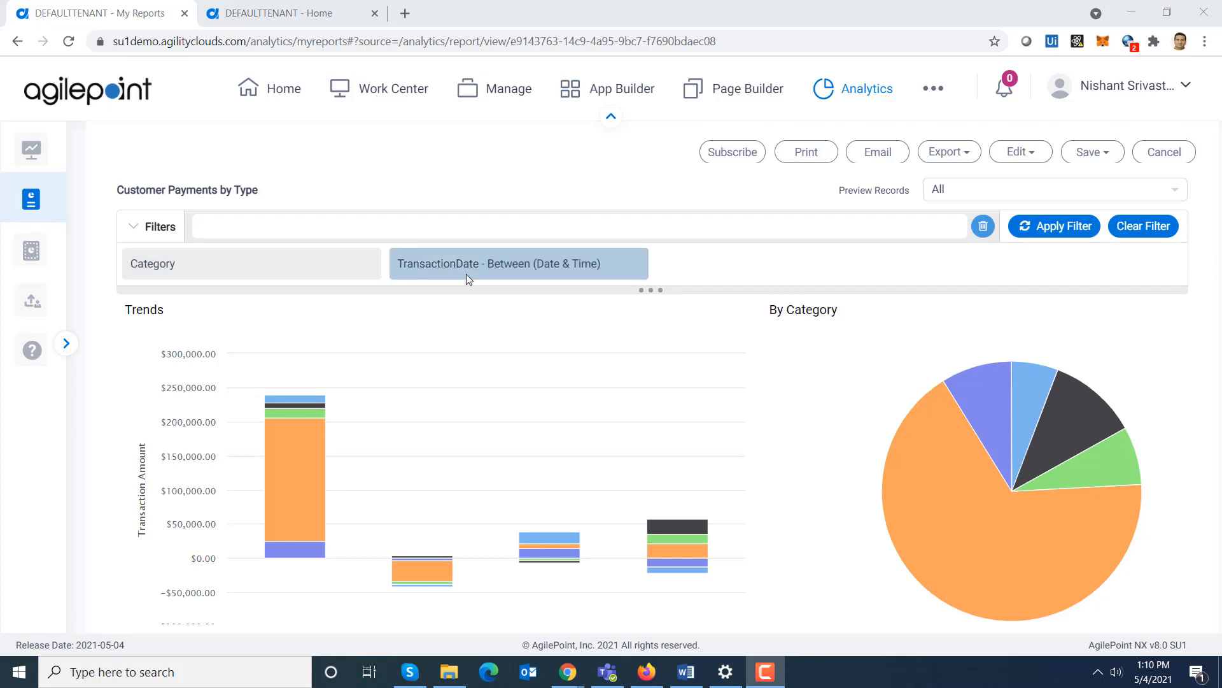
# - Open the report's Category filter to review its available category values
pyautogui.click(338, 273)
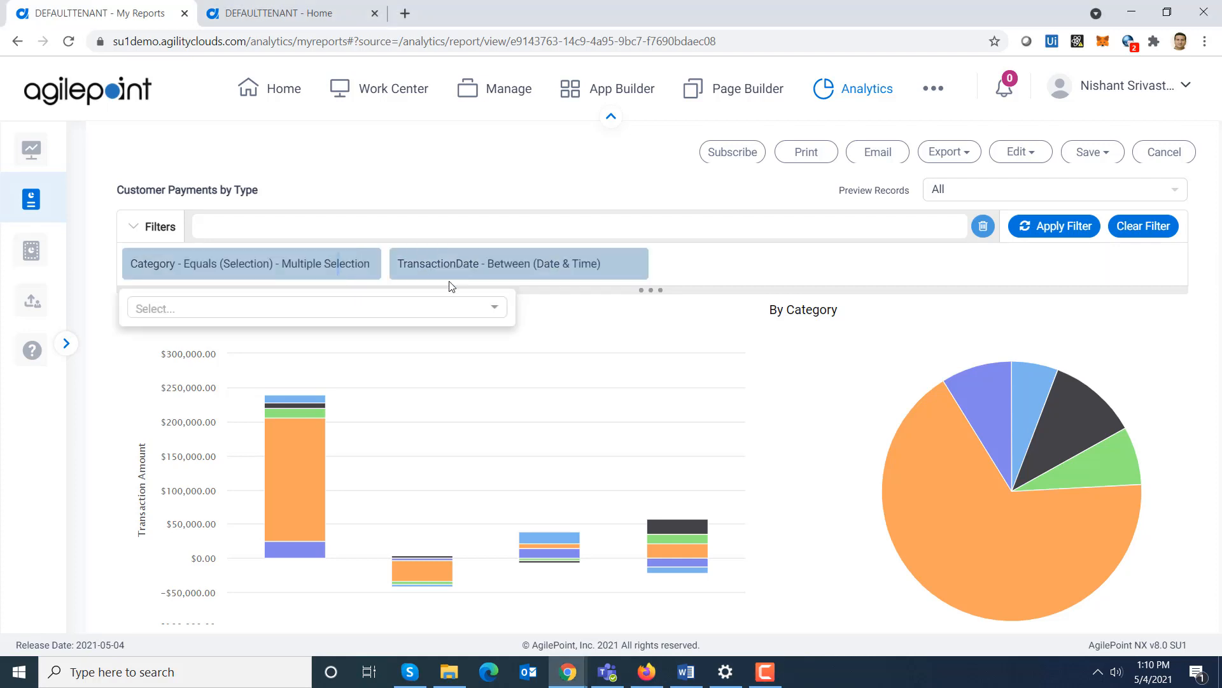
pyautogui.click(497, 310)
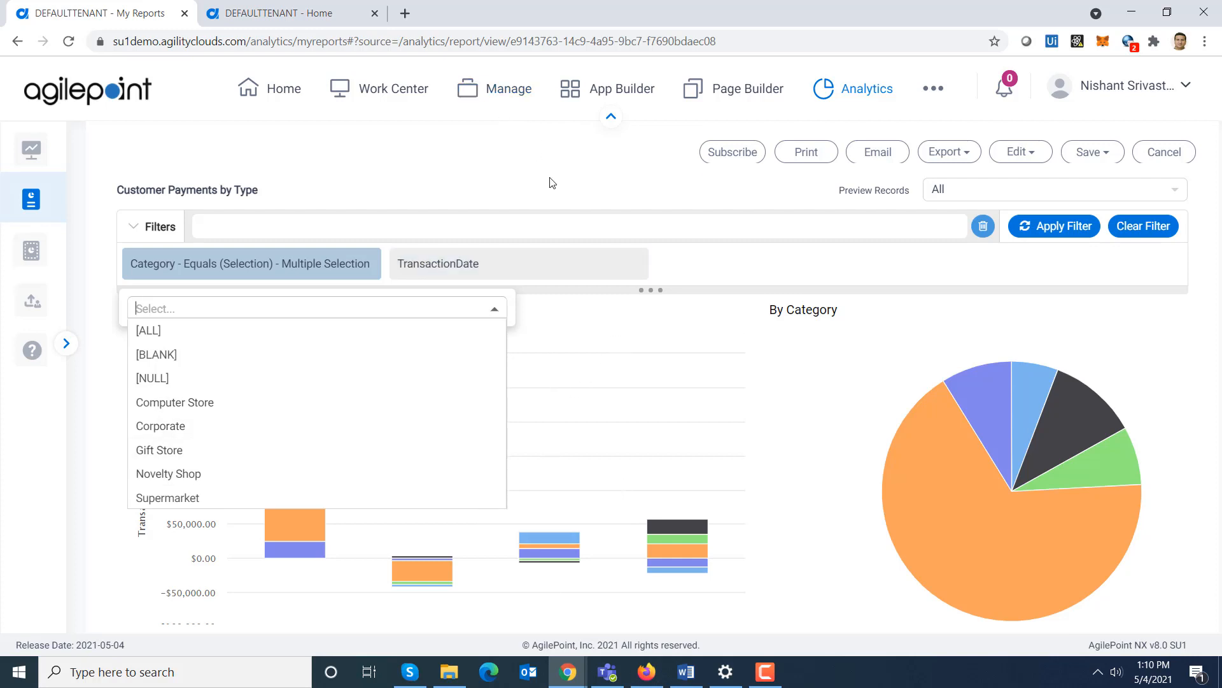
pyautogui.click(563, 190)
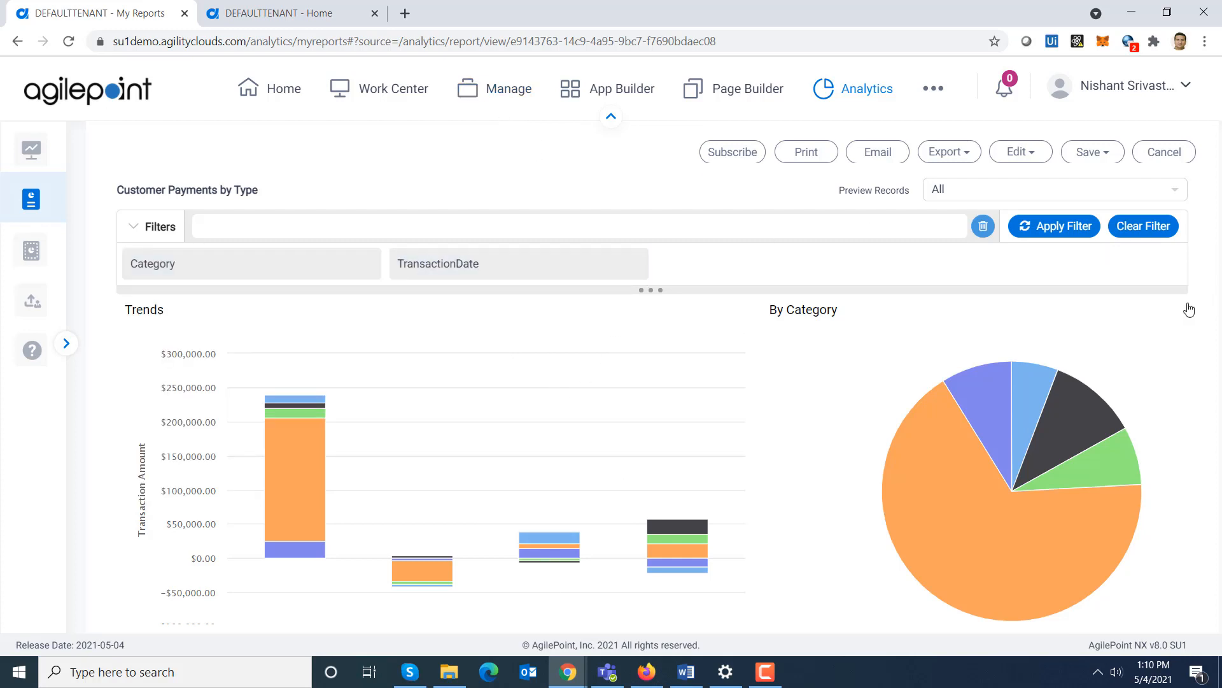
# - Scroll through the Customer Payments by Type report to examine the By Customer table
pyautogui.scroll(-1, 1185, 318)
pyautogui.scroll(1, 1185, 319)
pyautogui.moveTo(1187, 323); pyautogui.dragTo(1219, 469)
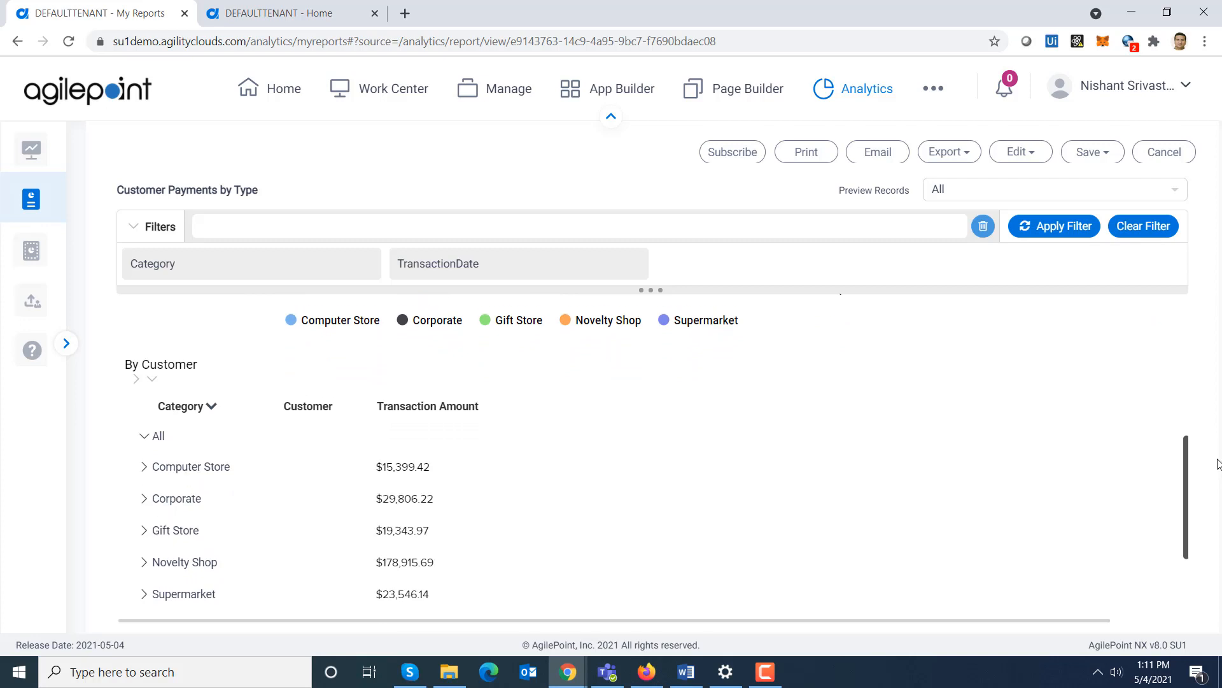
pyautogui.moveTo(1219, 469); pyautogui.dragTo(1190, 277)
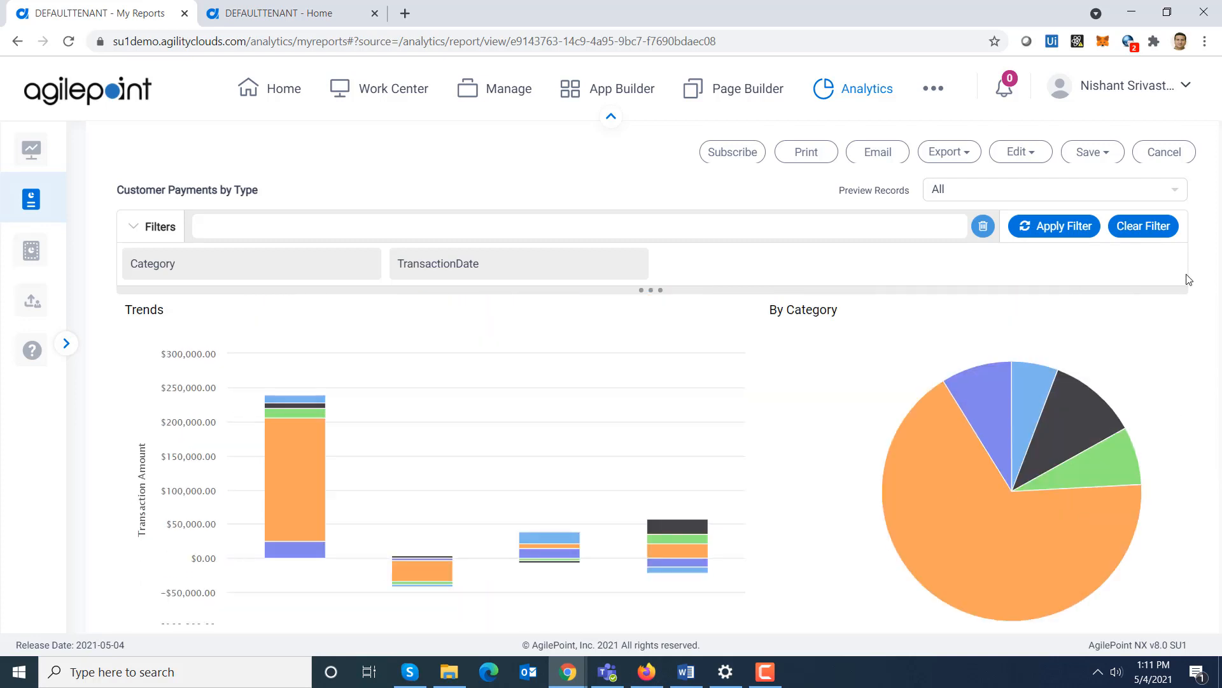
# - Drill into the 2013 Novelty Shop bar in the Trends chart and return to all years
pyautogui.moveTo(300, 471)
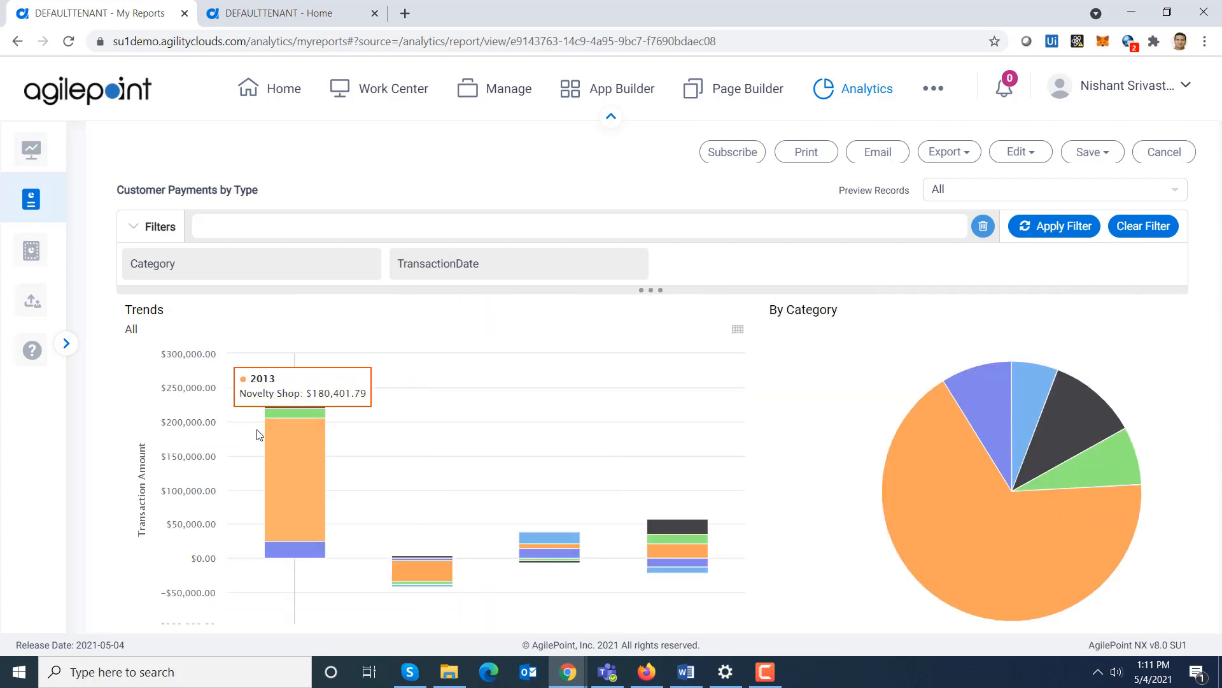
pyautogui.click(300, 485)
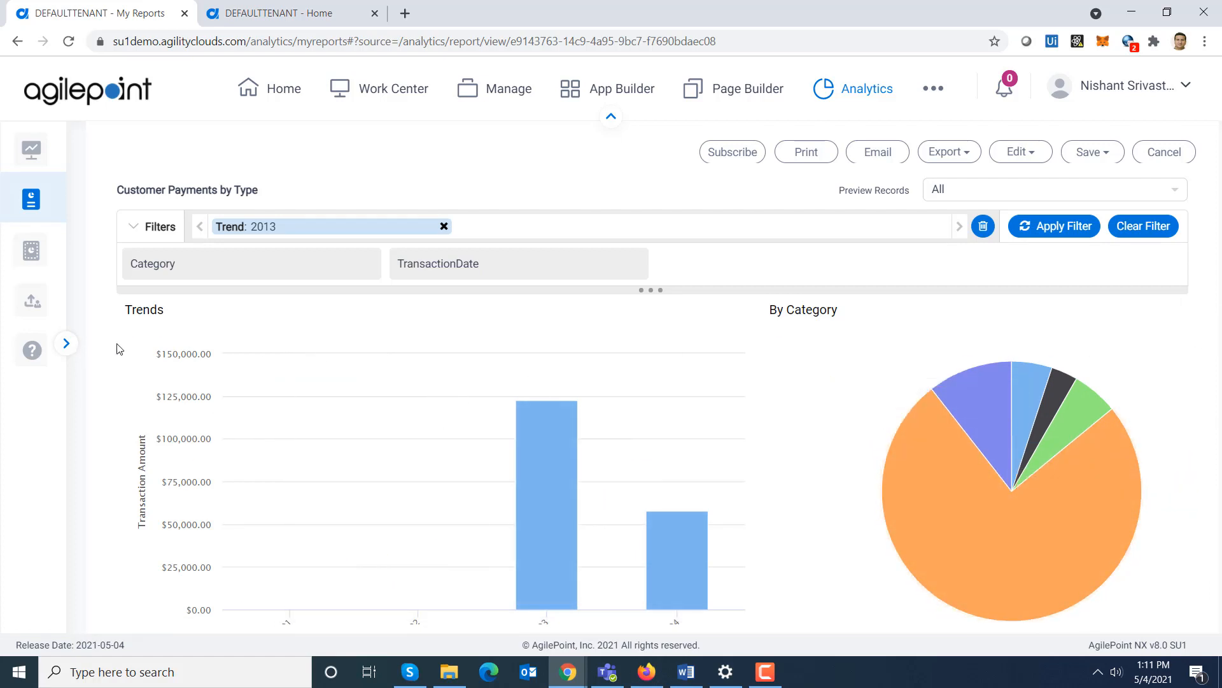
pyautogui.click(129, 329)
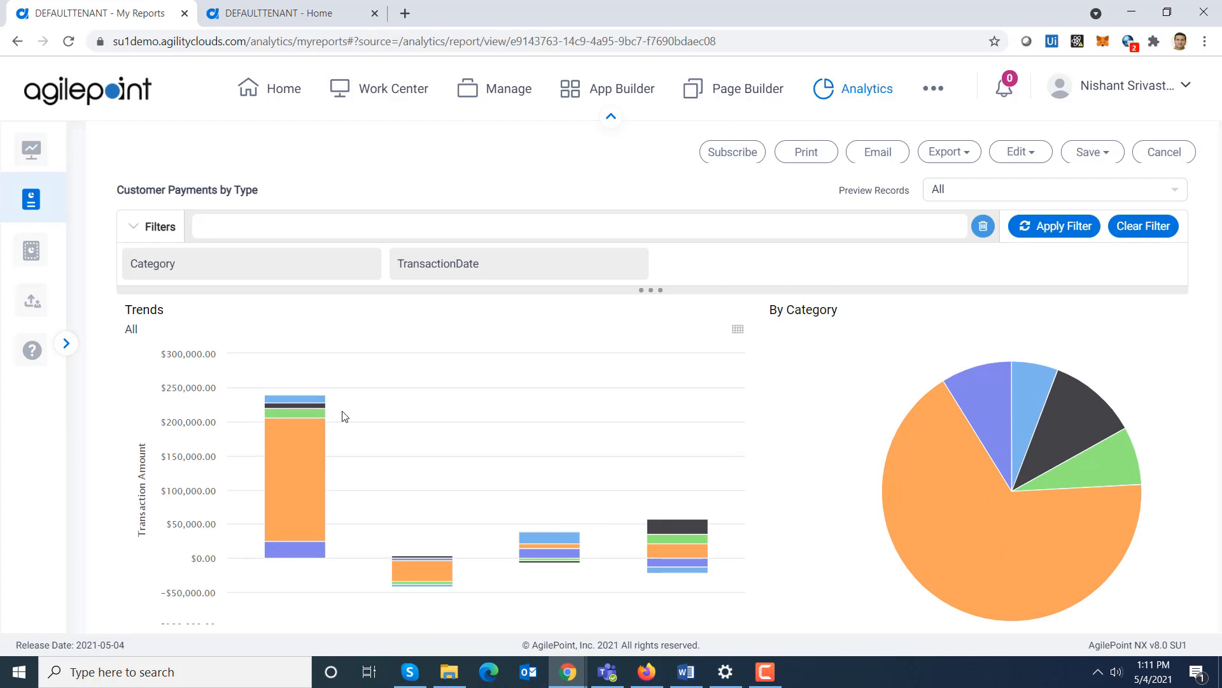
# - Open the Create New Job task form in App Builder from the other browser tab
pyautogui.click(310, 13)
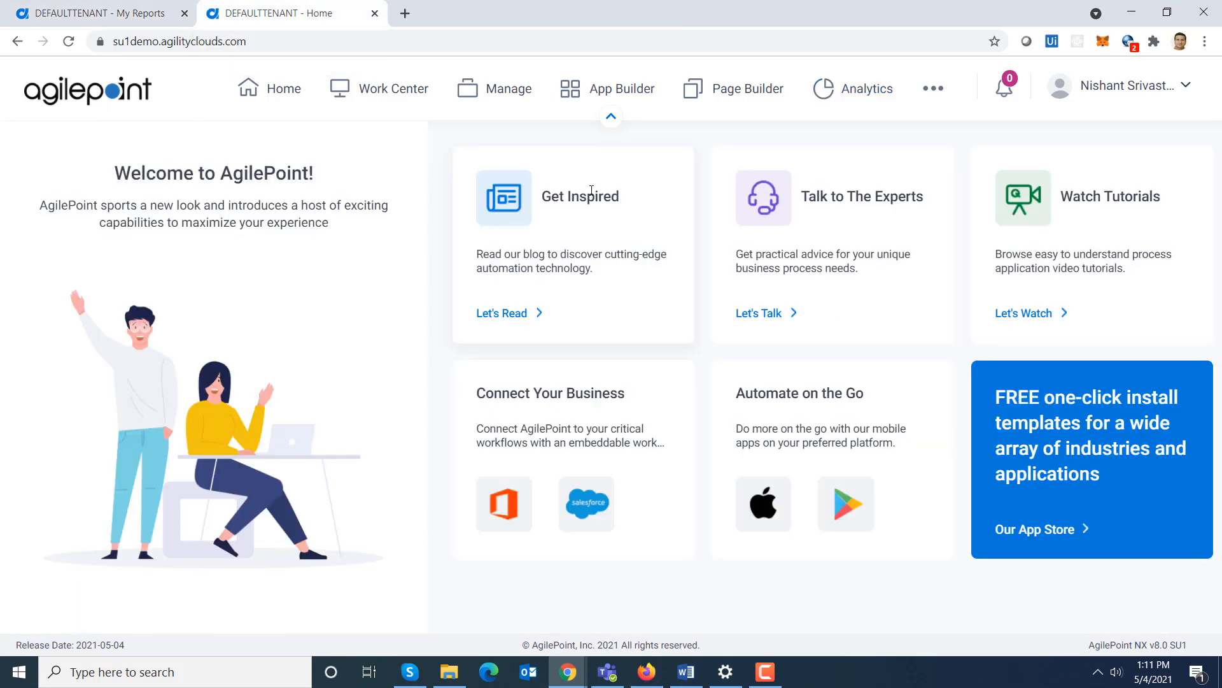
pyautogui.click(630, 89)
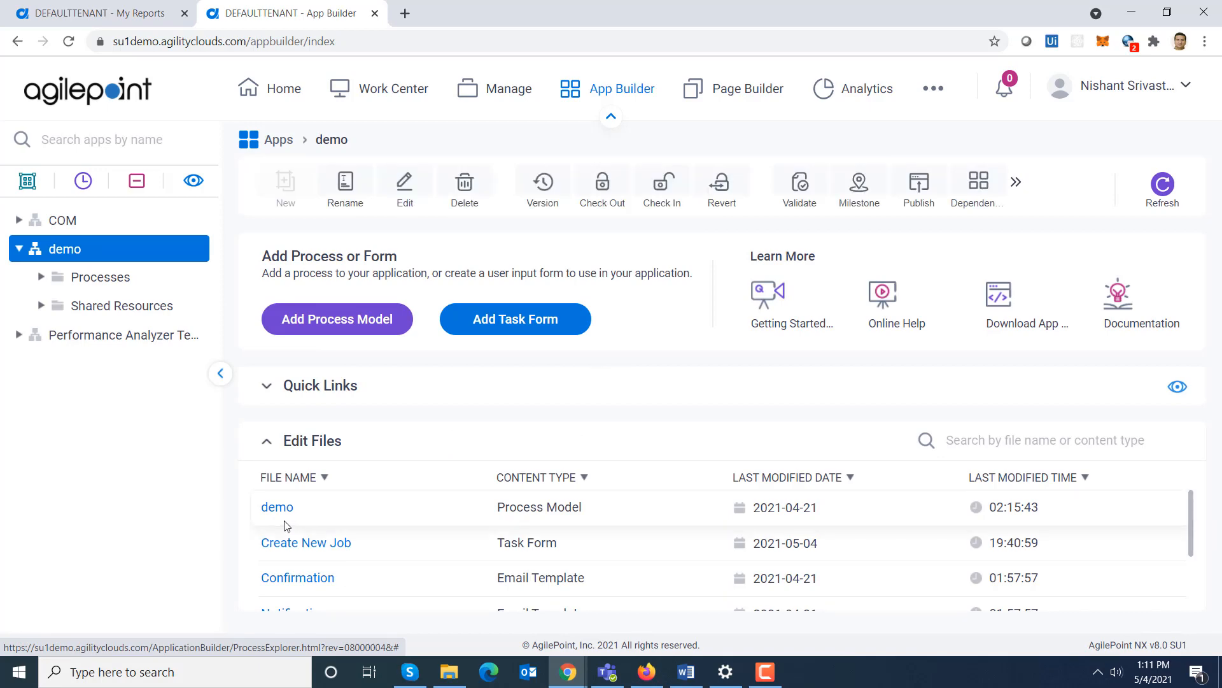
pyautogui.click(309, 545)
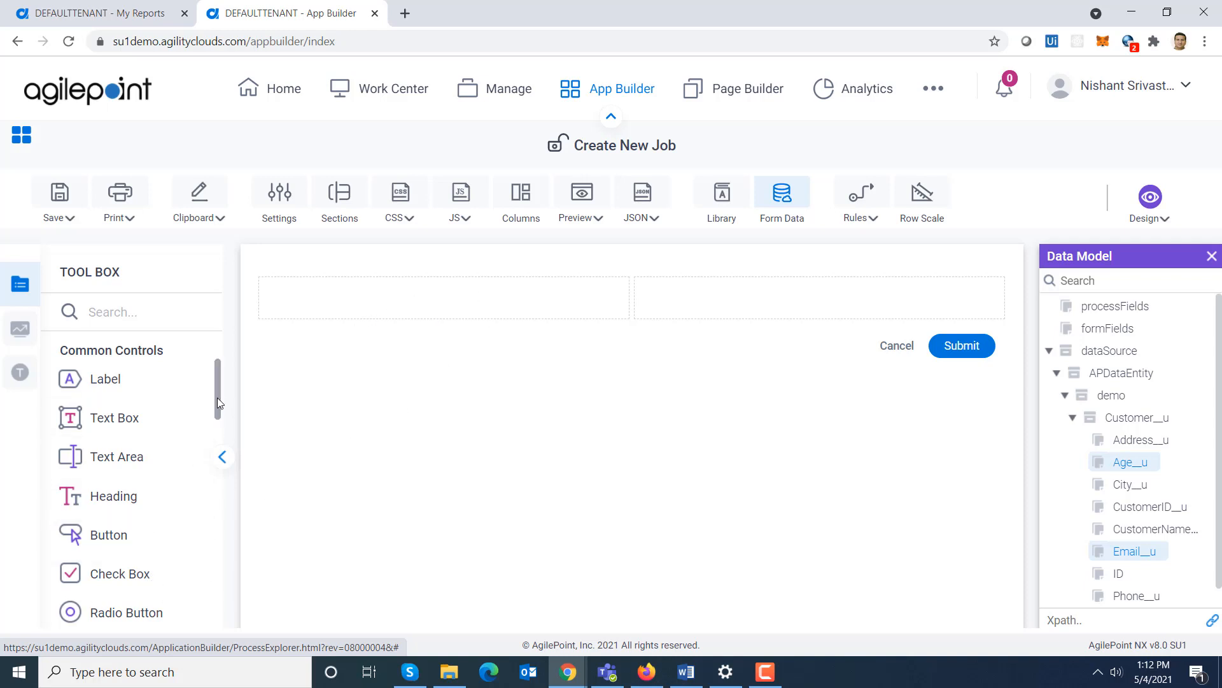
# - Add a Drop-Down List control to the form's first cell and label it Category
pyautogui.scroll(-2, 216, 401)
pyautogui.moveTo(131, 532); pyautogui.dragTo(301, 307)
pyautogui.moveTo(560, 284); pyautogui.dragTo(216, 292)
pyautogui.write('Ca')
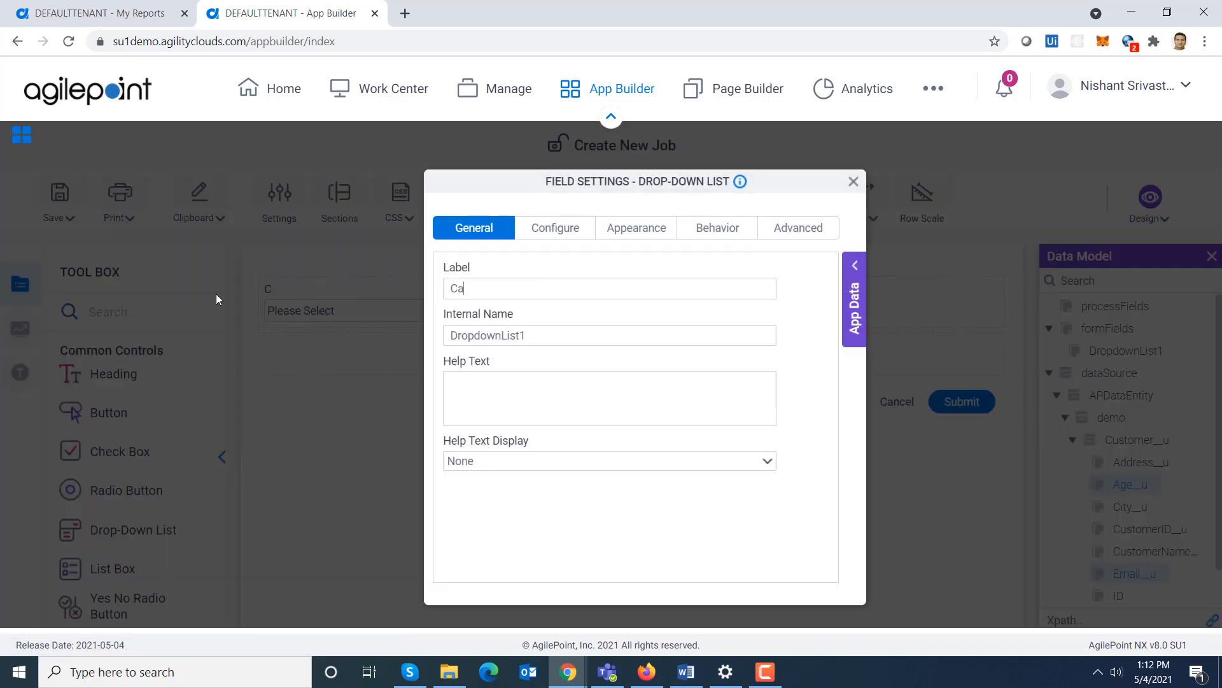
pyautogui.write('tegory')
# - Clear the first list option's name and value placeholders and add a second option
pyautogui.click(551, 231)
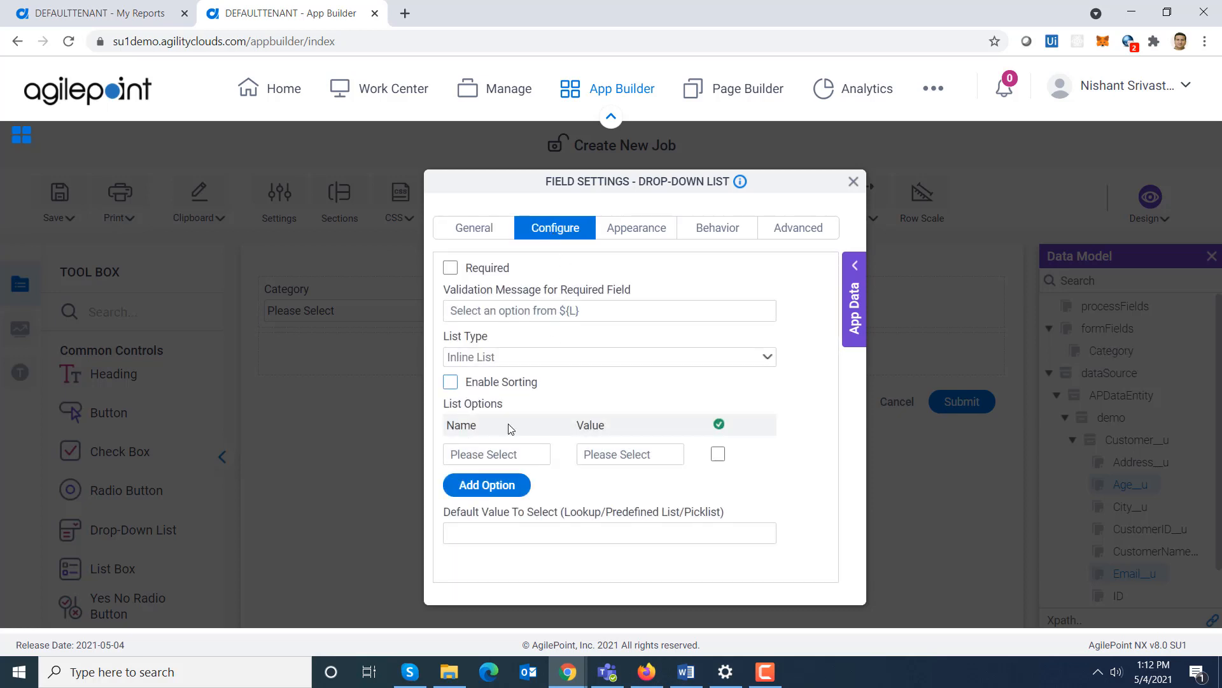
pyautogui.moveTo(524, 458); pyautogui.dragTo(361, 470)
pyautogui.press('BackSpace')
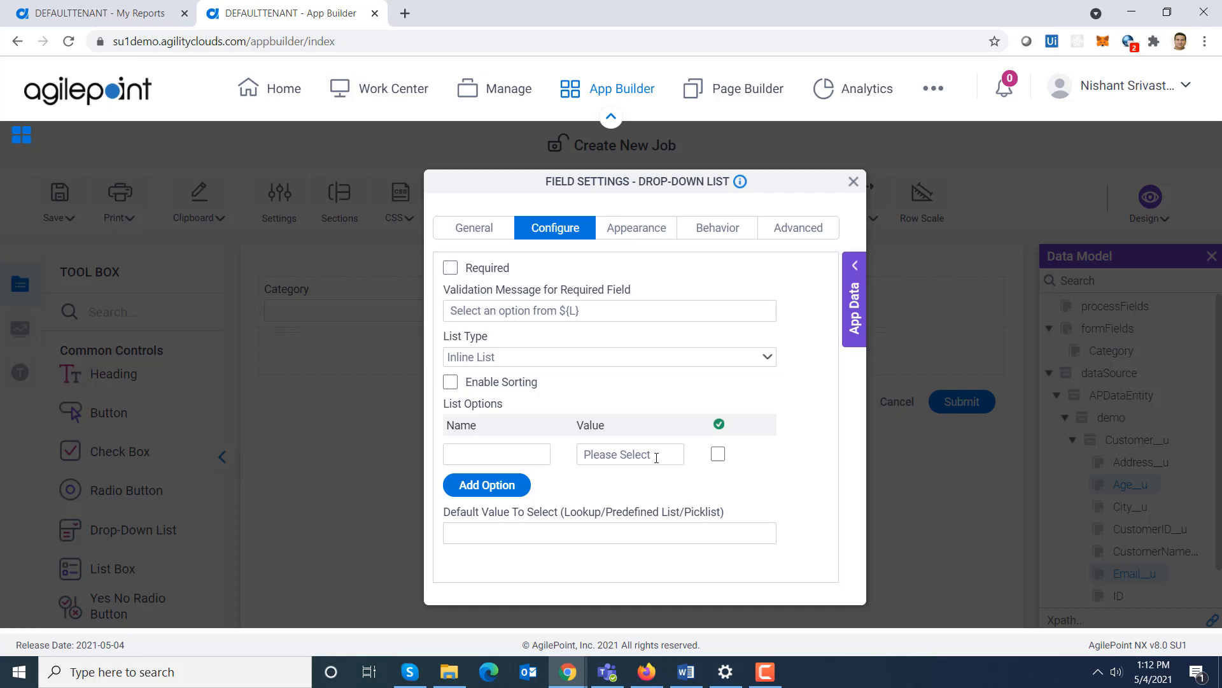
pyautogui.moveTo(657, 458); pyautogui.dragTo(580, 458)
pyautogui.press('BackSpace')
pyautogui.click(490, 489)
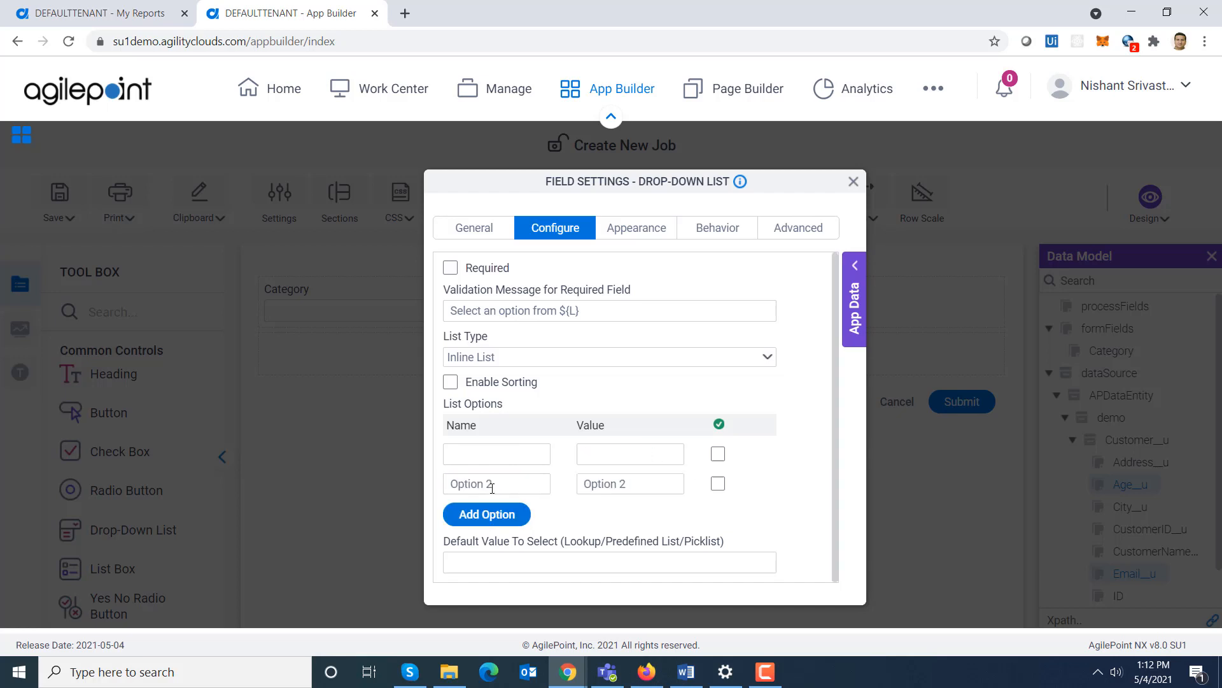
# - Check the category names in the report's Category filter list in the My Reports tab
pyautogui.click(170, 14)
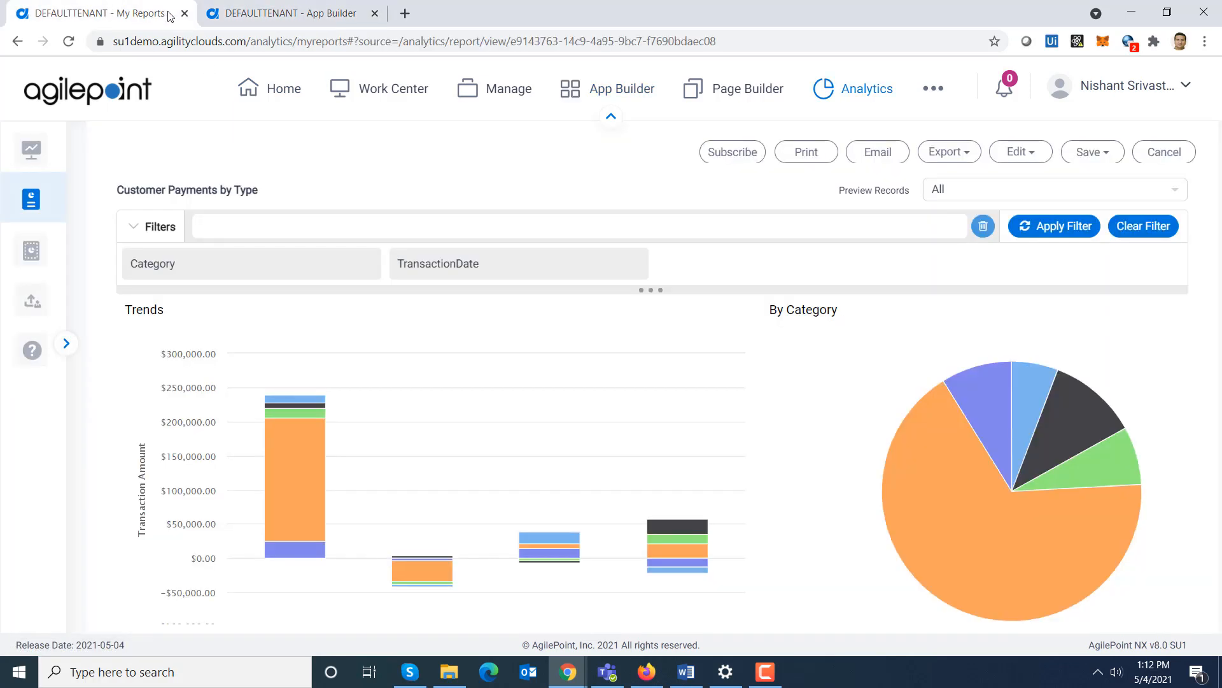
pyautogui.click(274, 263)
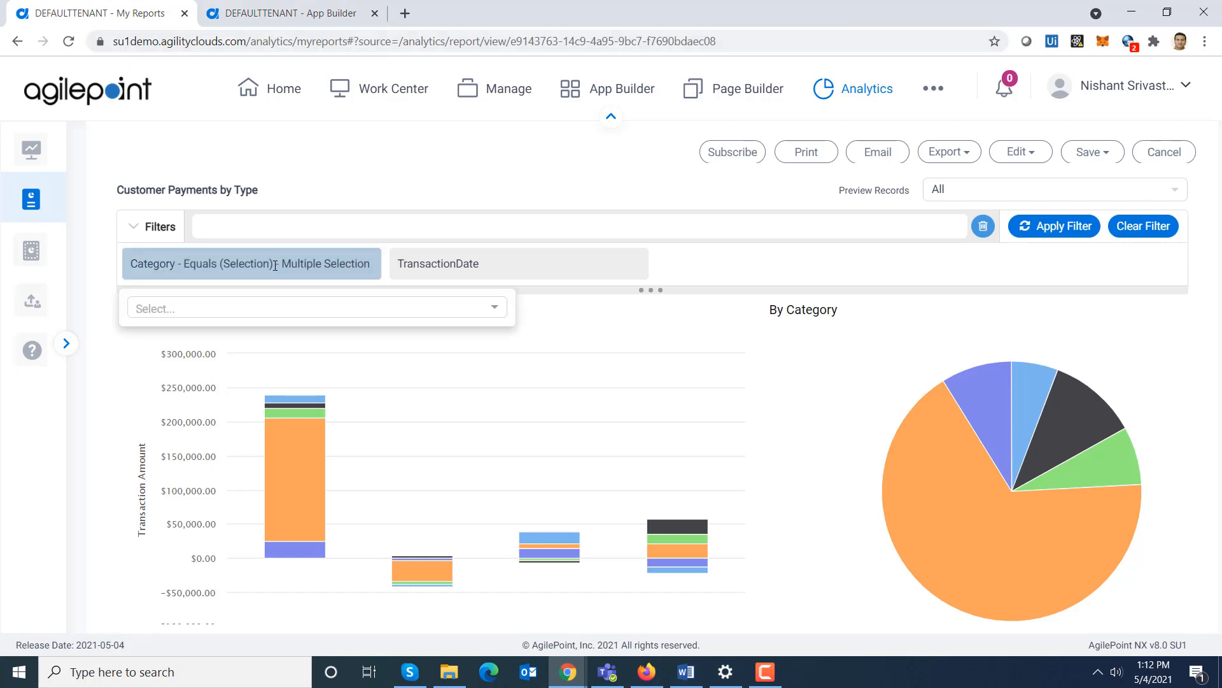
pyautogui.click(493, 309)
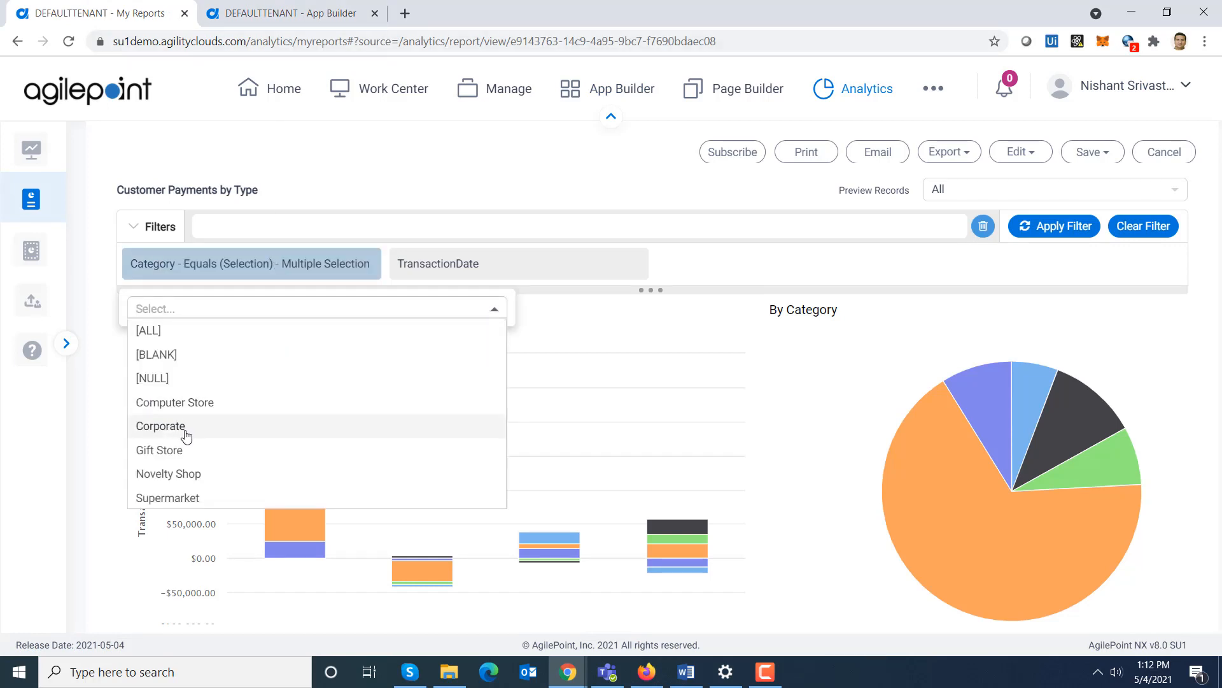
pyautogui.click(277, 13)
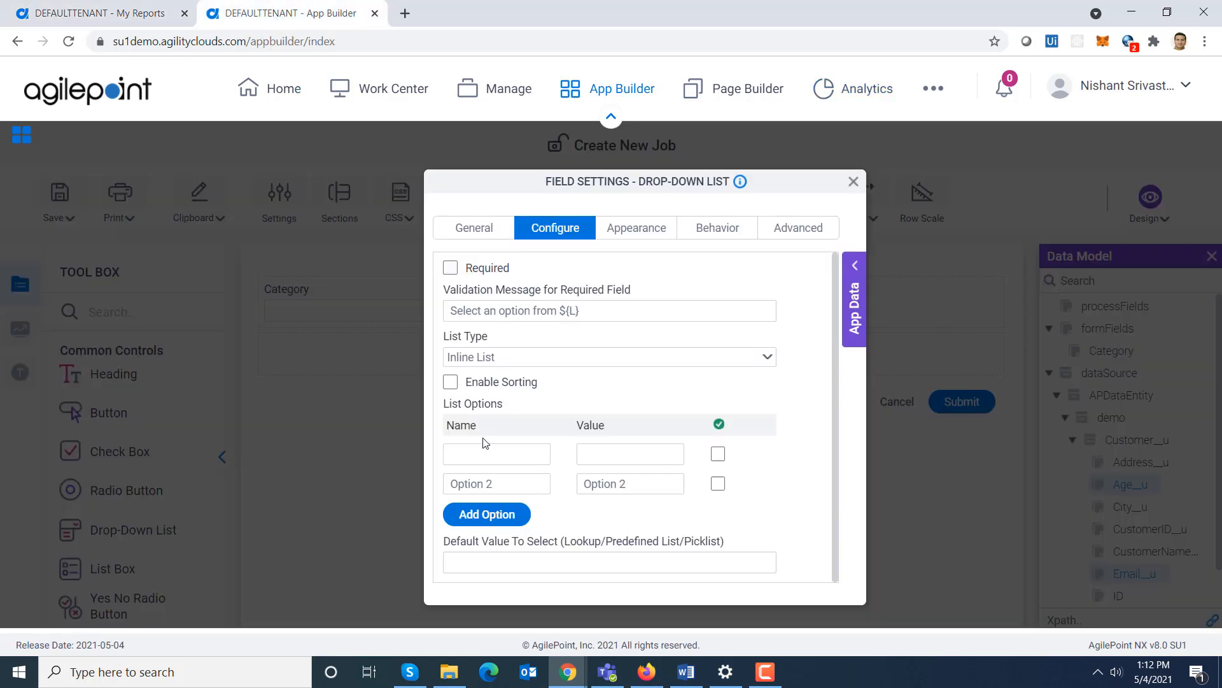
# - Set the second list option's name and value to Computer Store
pyautogui.moveTo(510, 484); pyautogui.dragTo(472, 485)
pyautogui.press('BackSpace')
pyautogui.press('BackSpace')
pyautogui.press('BackSpace')
pyautogui.press('BackSpace')
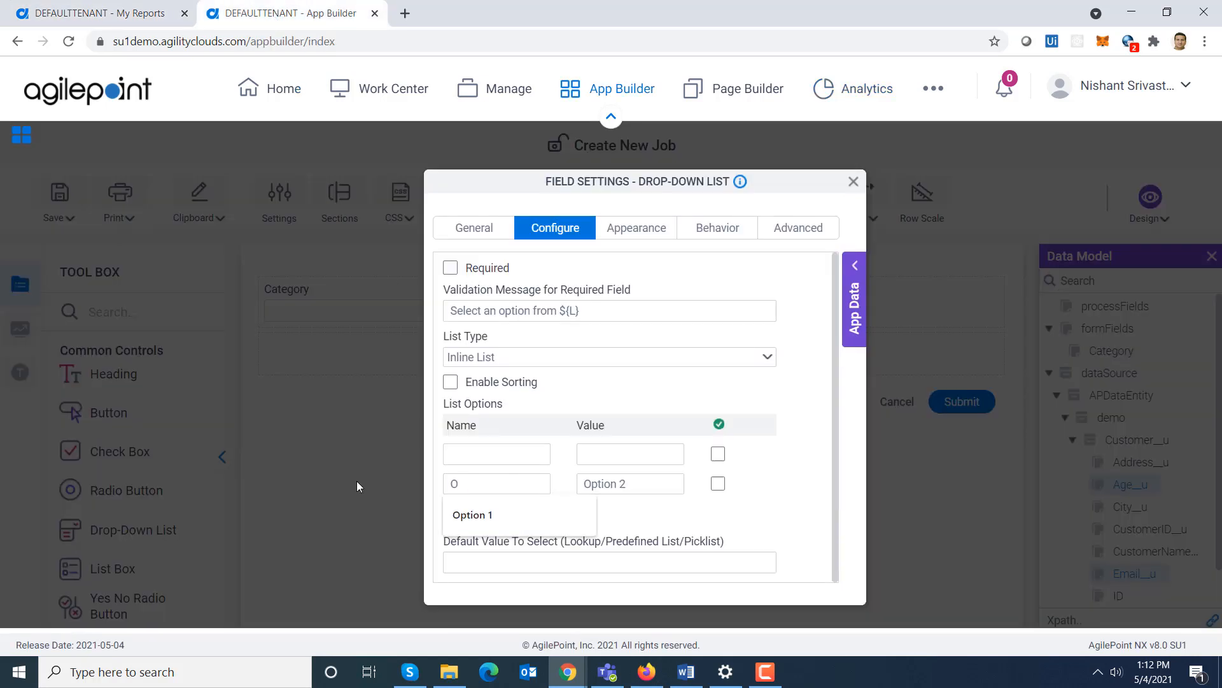
pyautogui.press('BackSpace')
pyautogui.write('Compu')
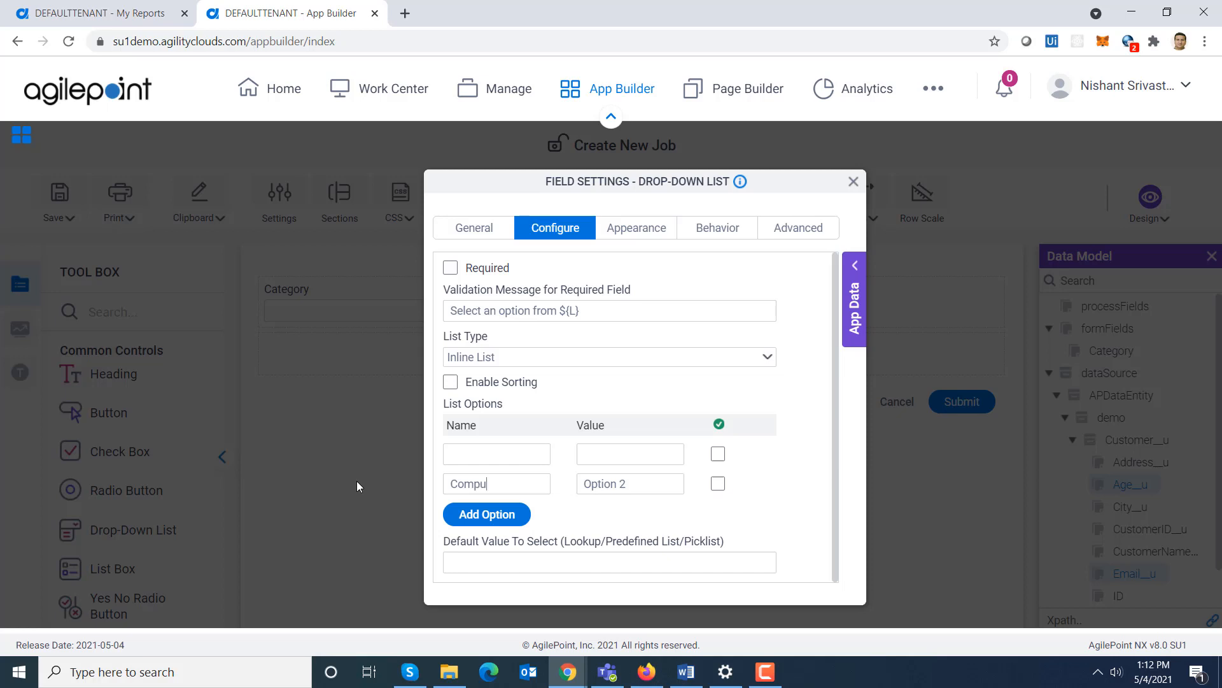
pyautogui.write('ter Store')
pyautogui.moveTo(541, 487); pyautogui.dragTo(413, 496)
pyautogui.hotkey('ctrl', 'c')
pyautogui.tripleClick(639, 485)
pyautogui.hotkey('ctrl', 'v')
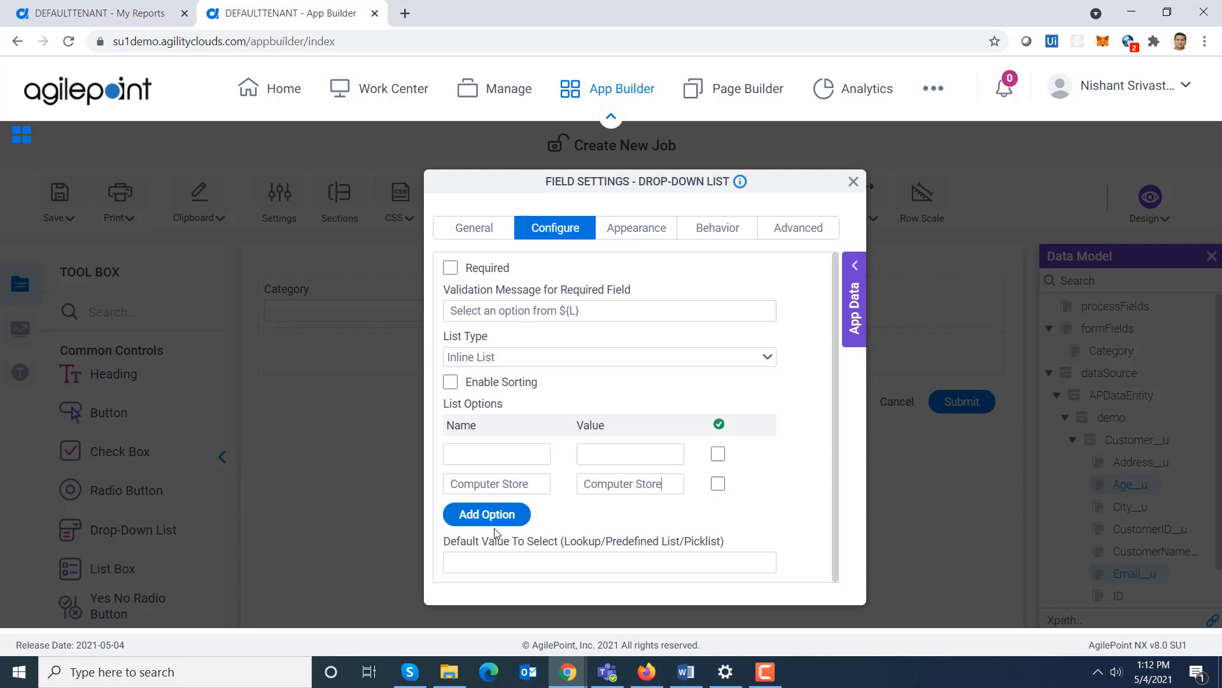
# - Add a third list option with name and value Novelty Shop and close the field settings
pyautogui.click(511, 514)
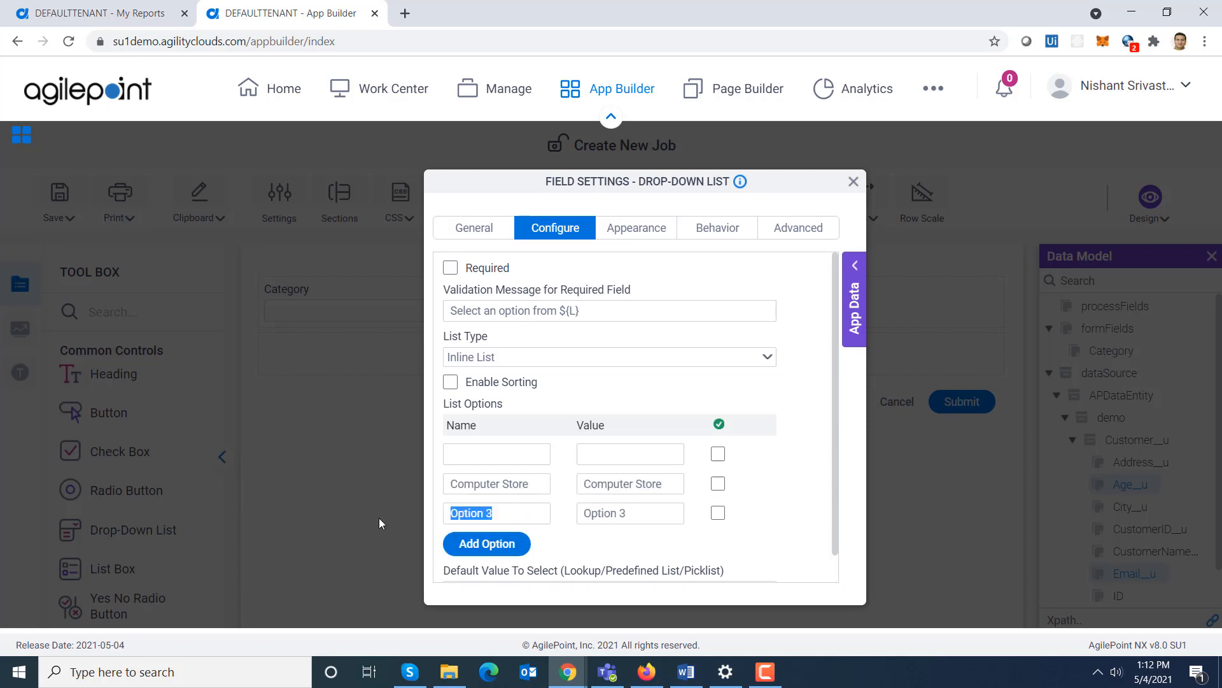
pyautogui.write('Novelty Shop')
pyautogui.moveTo(533, 509); pyautogui.dragTo(371, 528)
pyautogui.hotkey('ctrl', 'c')
pyautogui.moveTo(647, 516); pyautogui.dragTo(478, 529)
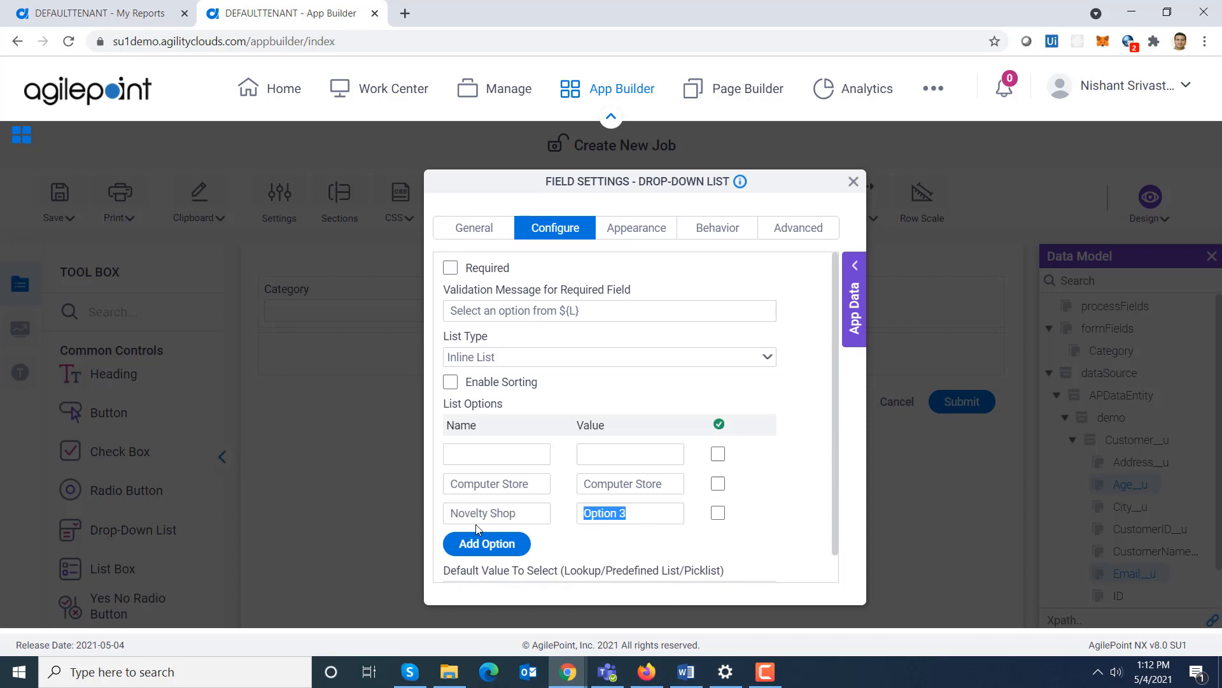
pyautogui.hotkey('ctrl', 'v')
pyautogui.moveTo(834, 503); pyautogui.dragTo(835, 541)
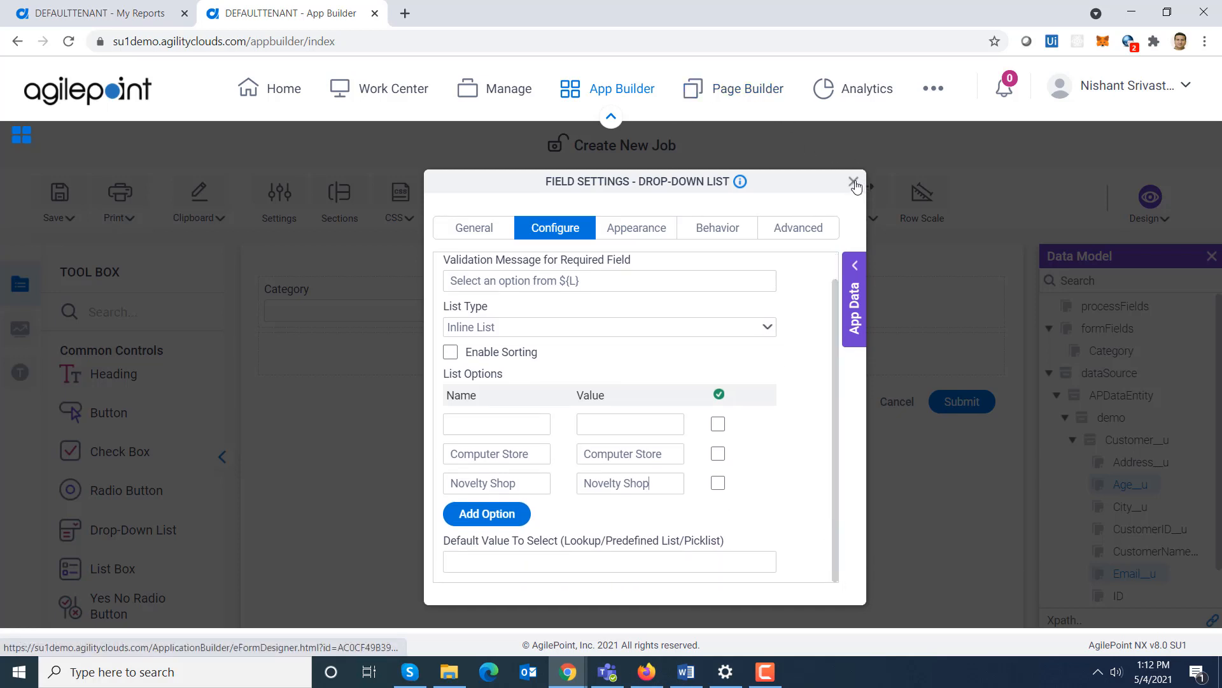
pyautogui.click(854, 182)
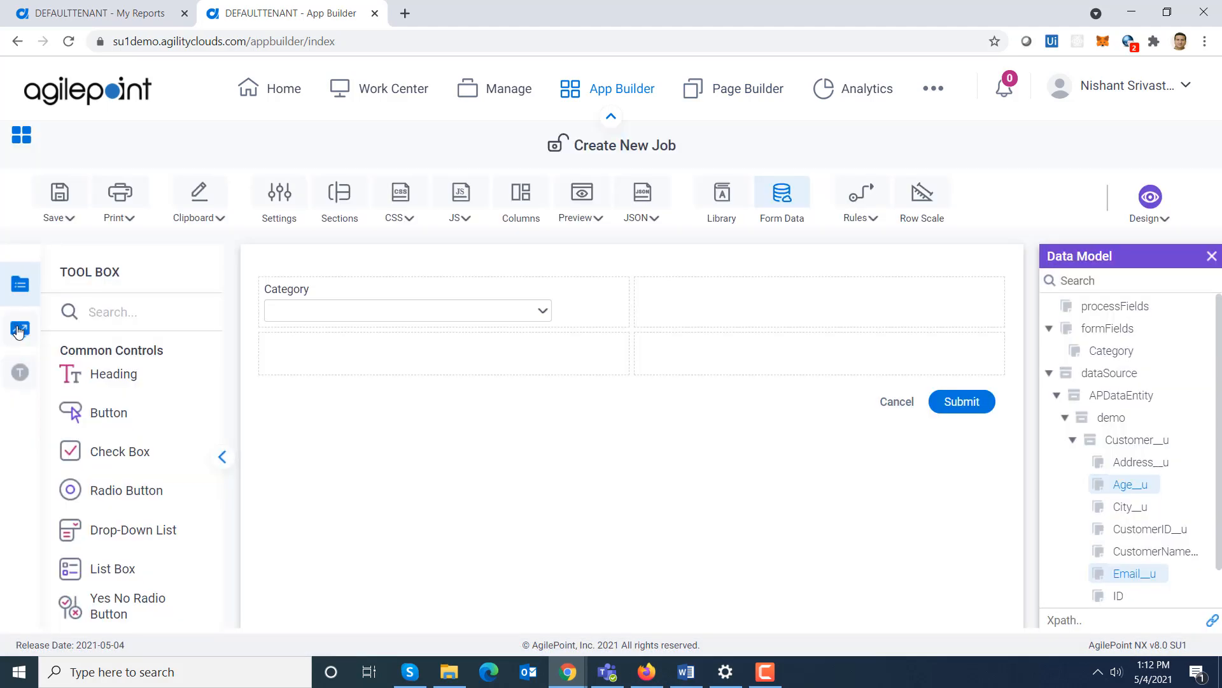
# - Add an Analytics Report Part control below Category with an empty label and internal name ByTrend
pyautogui.click(19, 329)
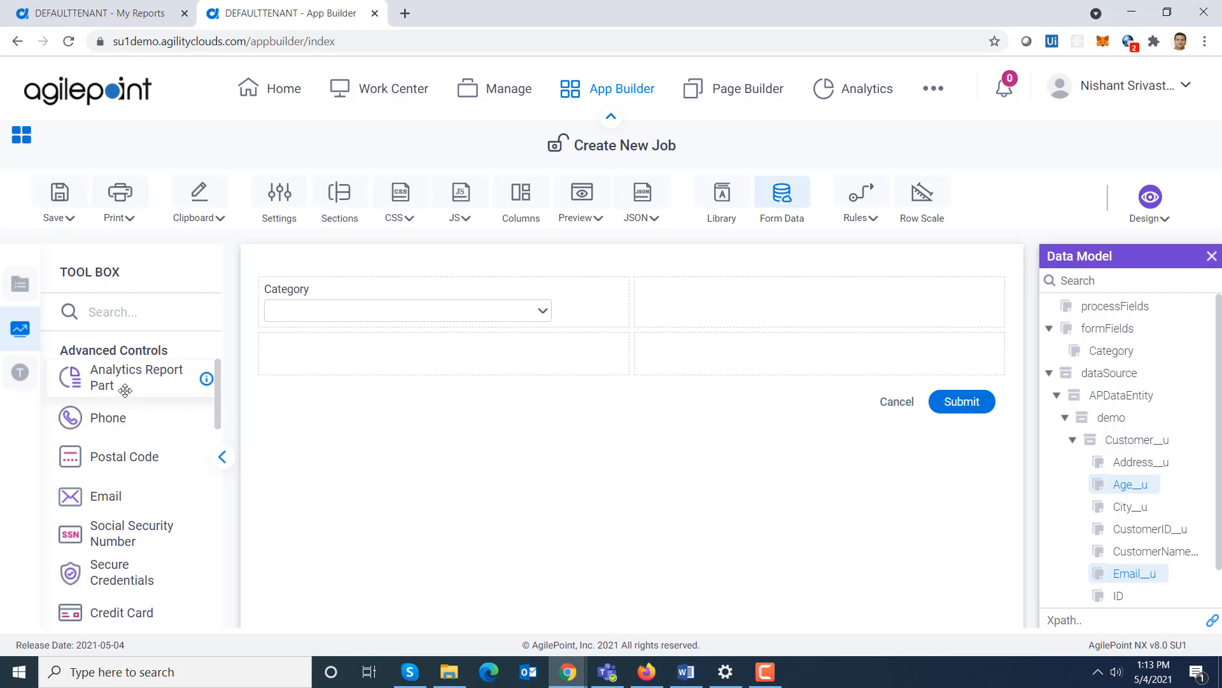
pyautogui.moveTo(130, 393); pyautogui.dragTo(319, 358)
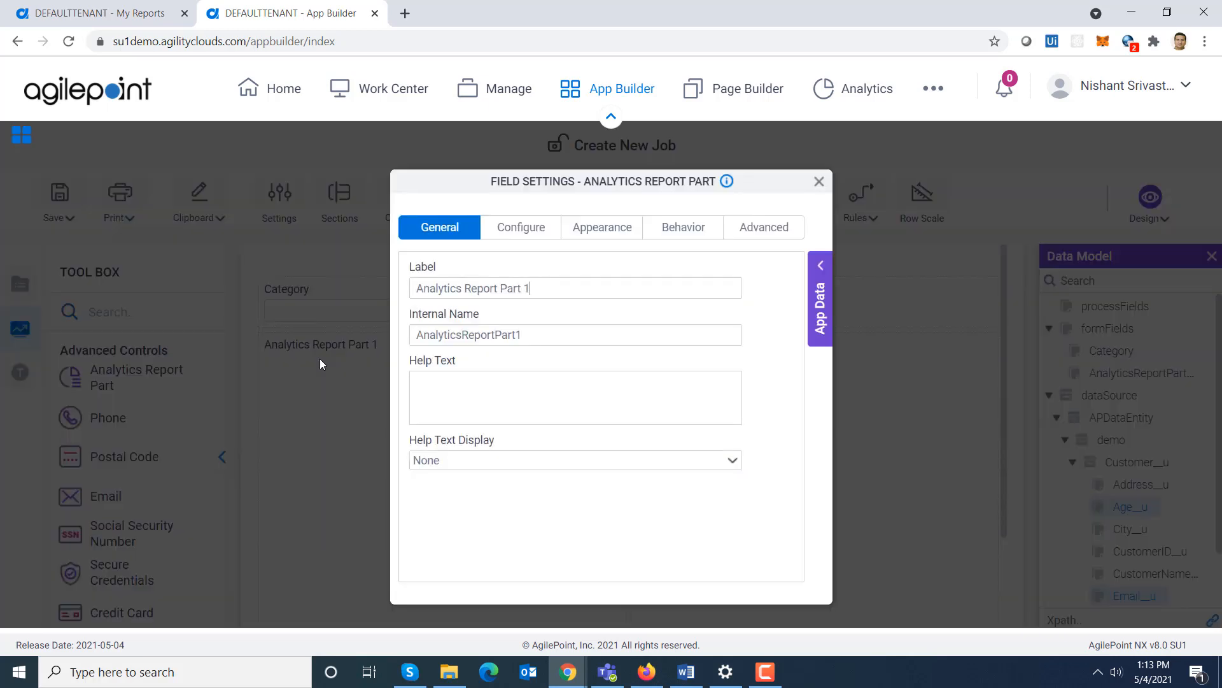
pyautogui.moveTo(552, 288); pyautogui.dragTo(222, 312)
pyautogui.press('BackSpace')
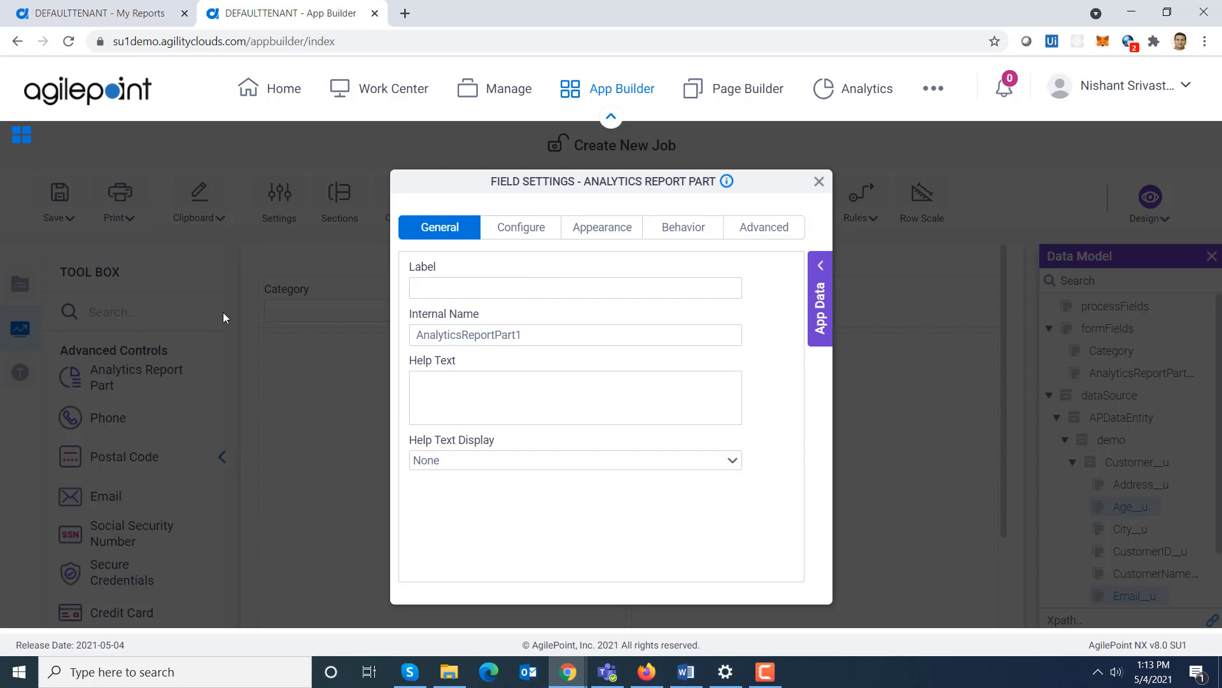
pyautogui.press('Tab')
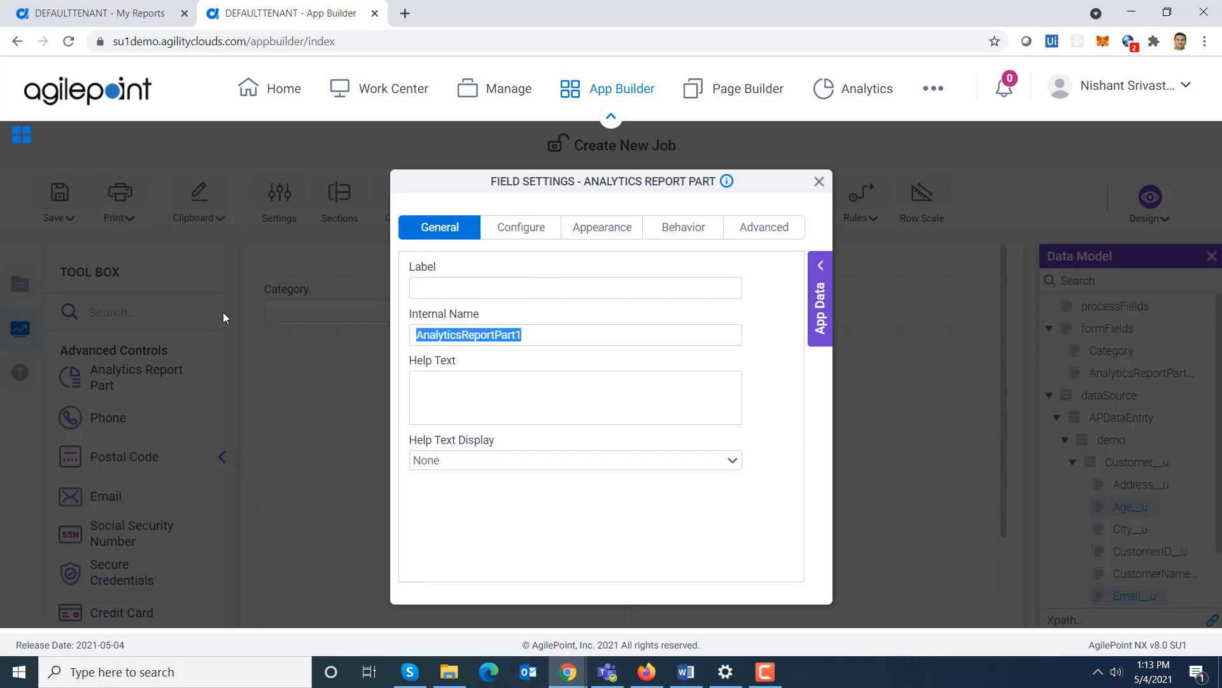
pyautogui.write('ByTrend')
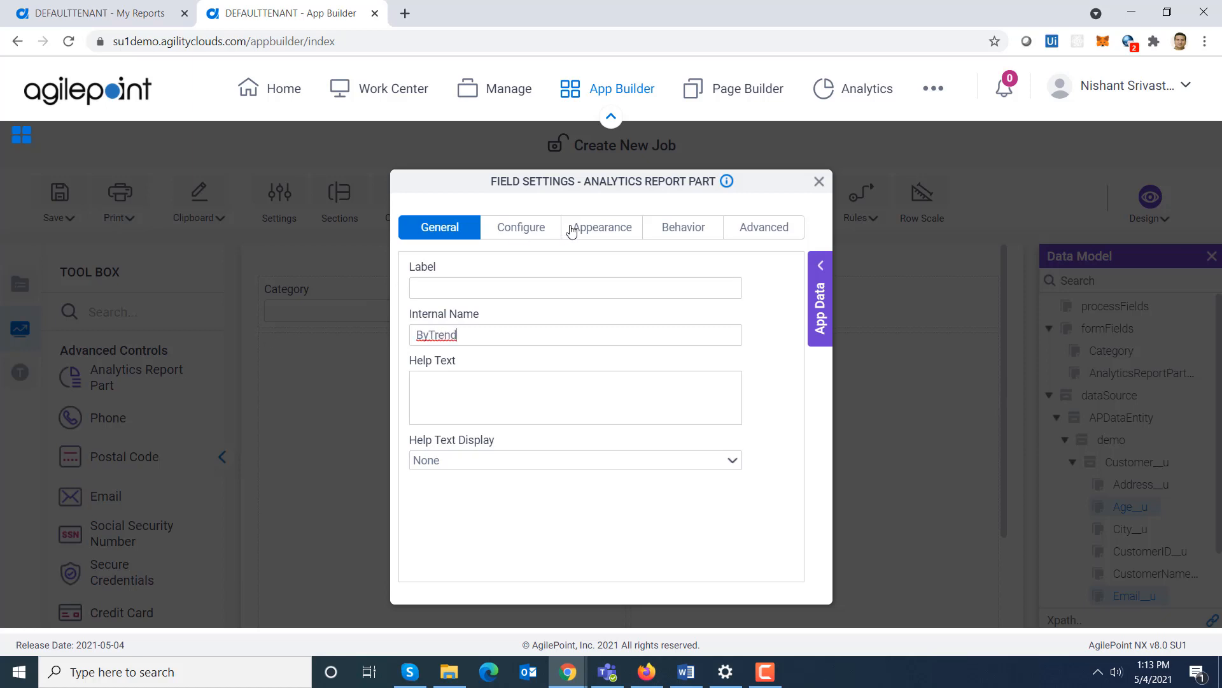
# - Configure the ByTrend report part to use Sample Reports, WideWorldImports, the Customer Payments by Type report and its Trend part
pyautogui.click(519, 225)
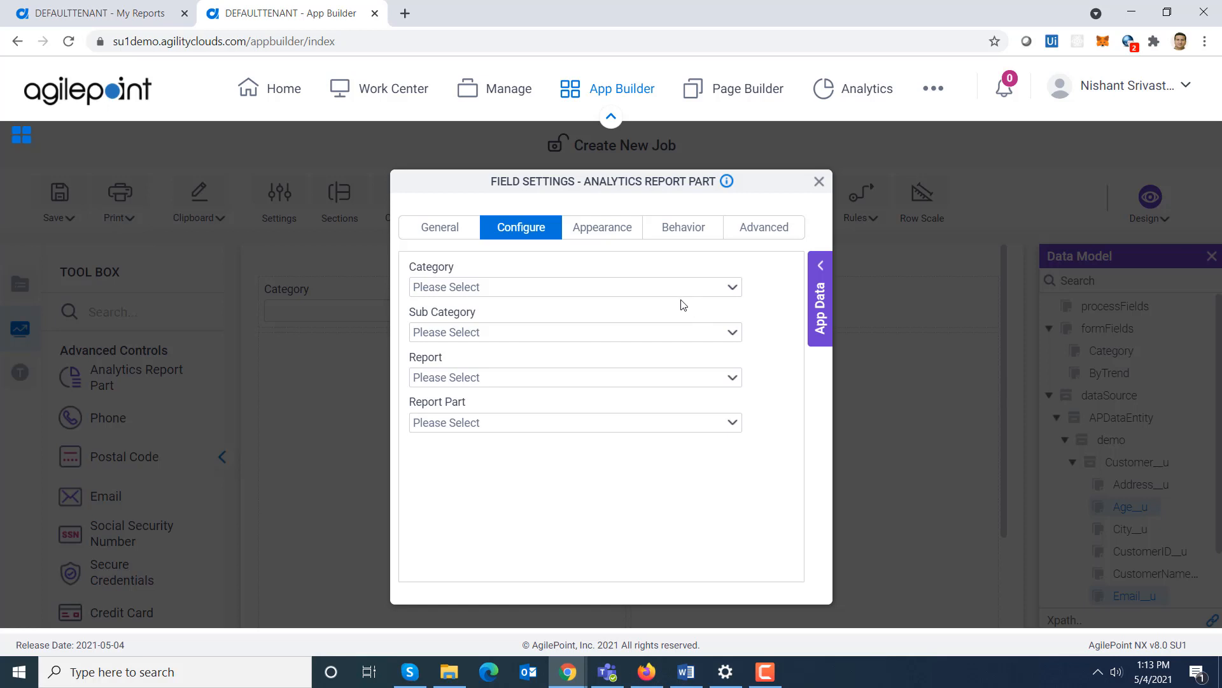
pyautogui.click(667, 289)
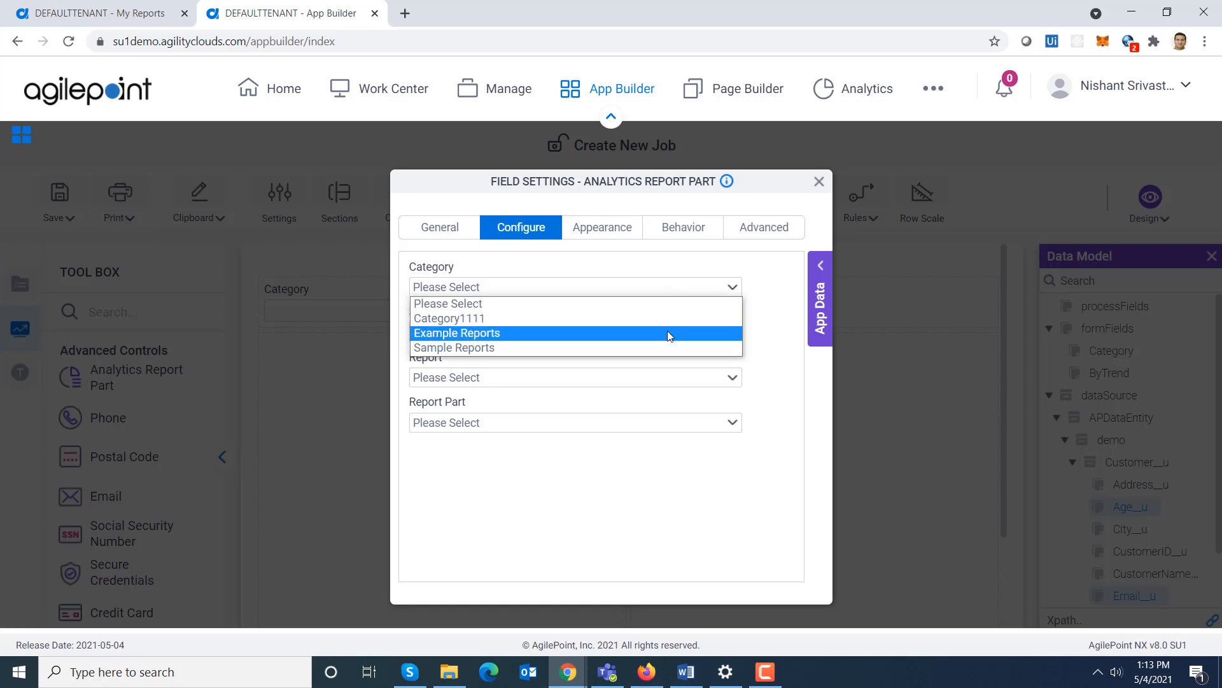
pyautogui.click(667, 348)
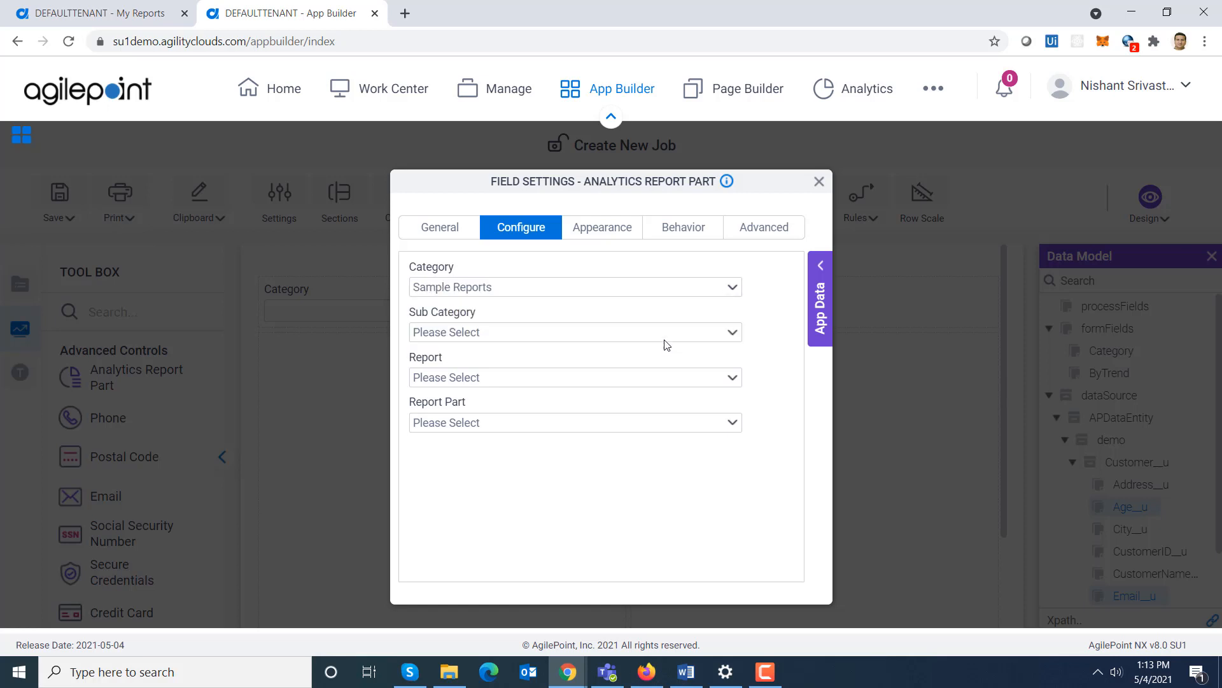
pyautogui.click(665, 337)
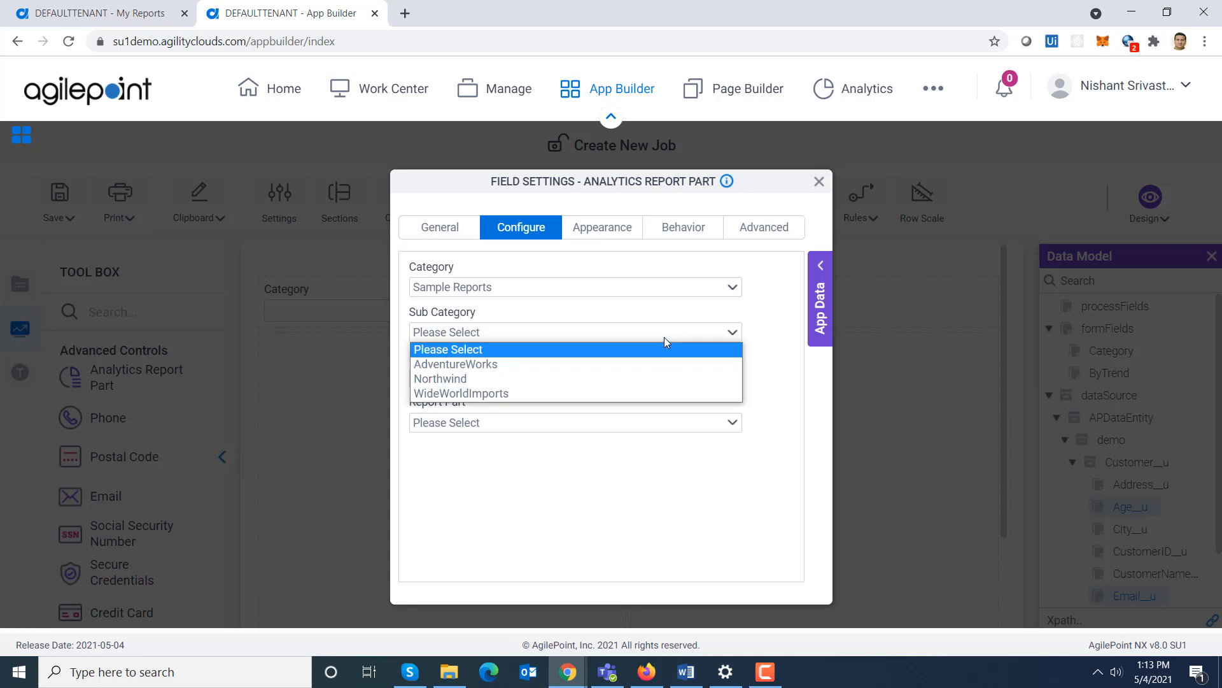
pyautogui.click(652, 393)
pyautogui.click(640, 377)
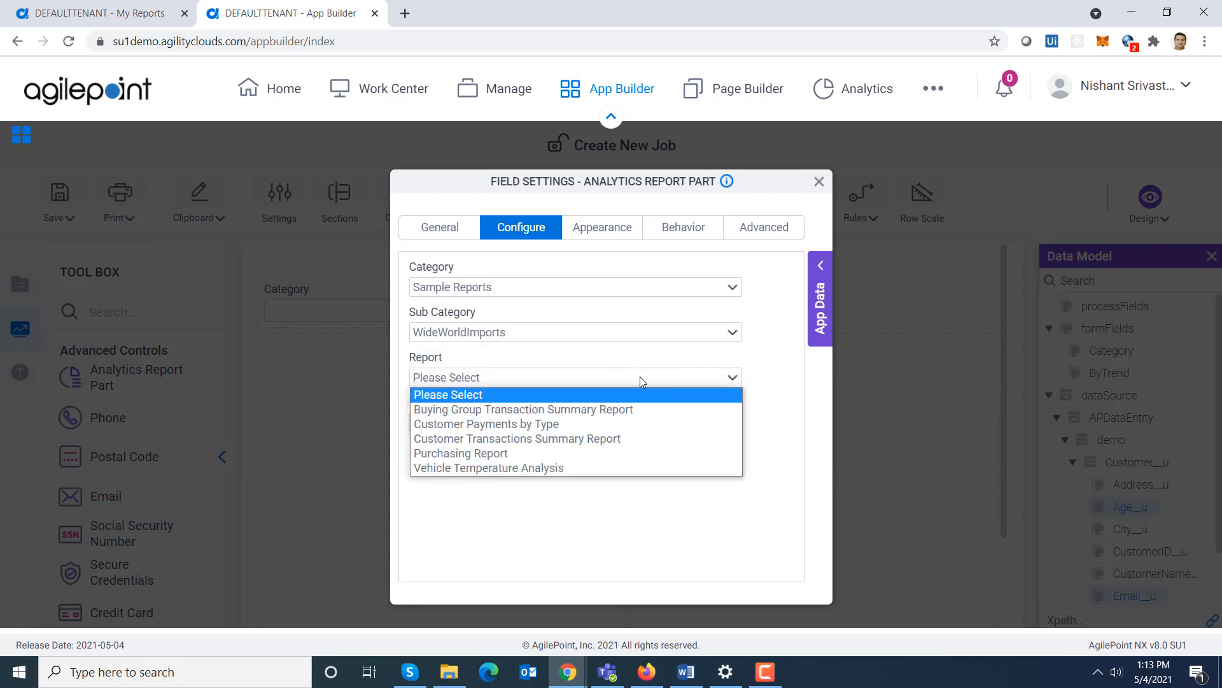
pyautogui.click(631, 424)
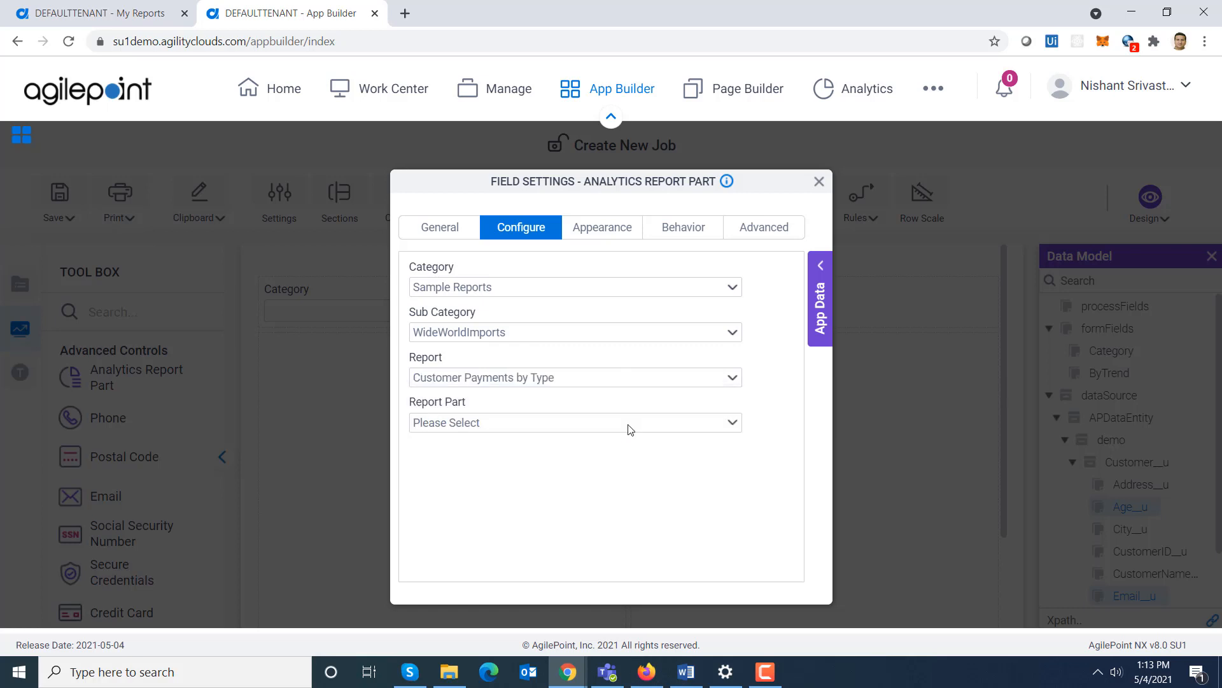
pyautogui.click(578, 422)
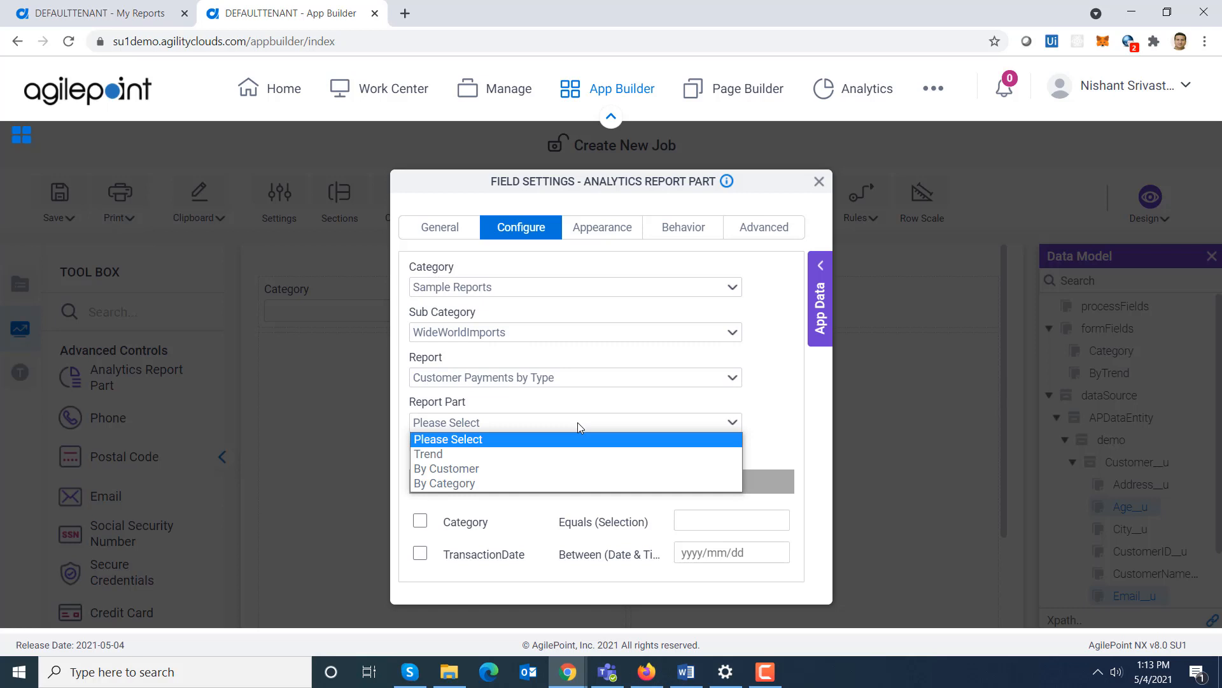
pyautogui.click(570, 455)
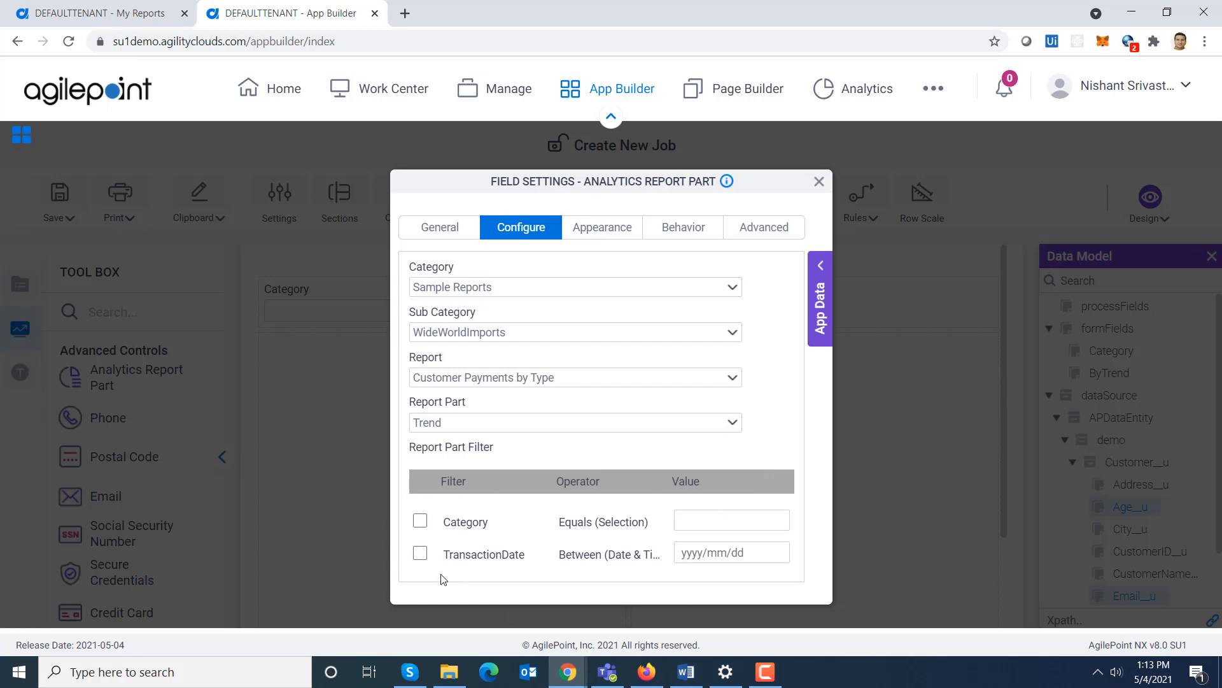
# - Enable the report part's Category filter, bind its value to the Category form field, and close the field settings
pyautogui.click(420, 521)
pyautogui.click(821, 272)
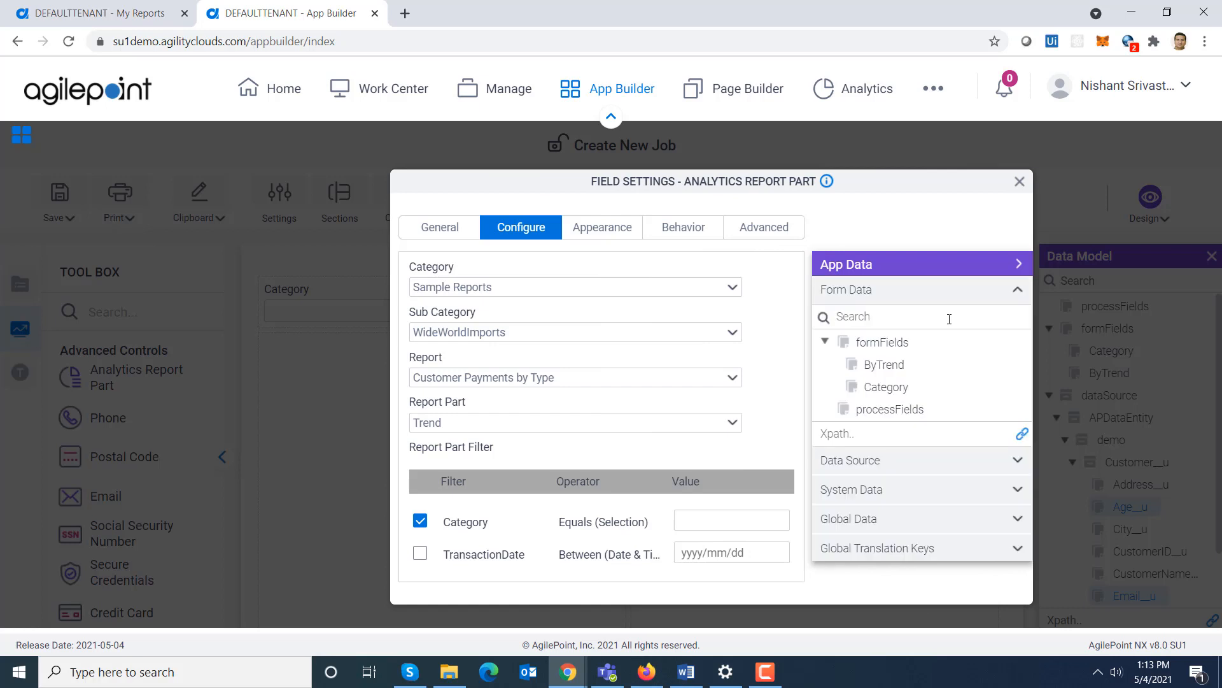
pyautogui.moveTo(884, 391); pyautogui.dragTo(752, 520)
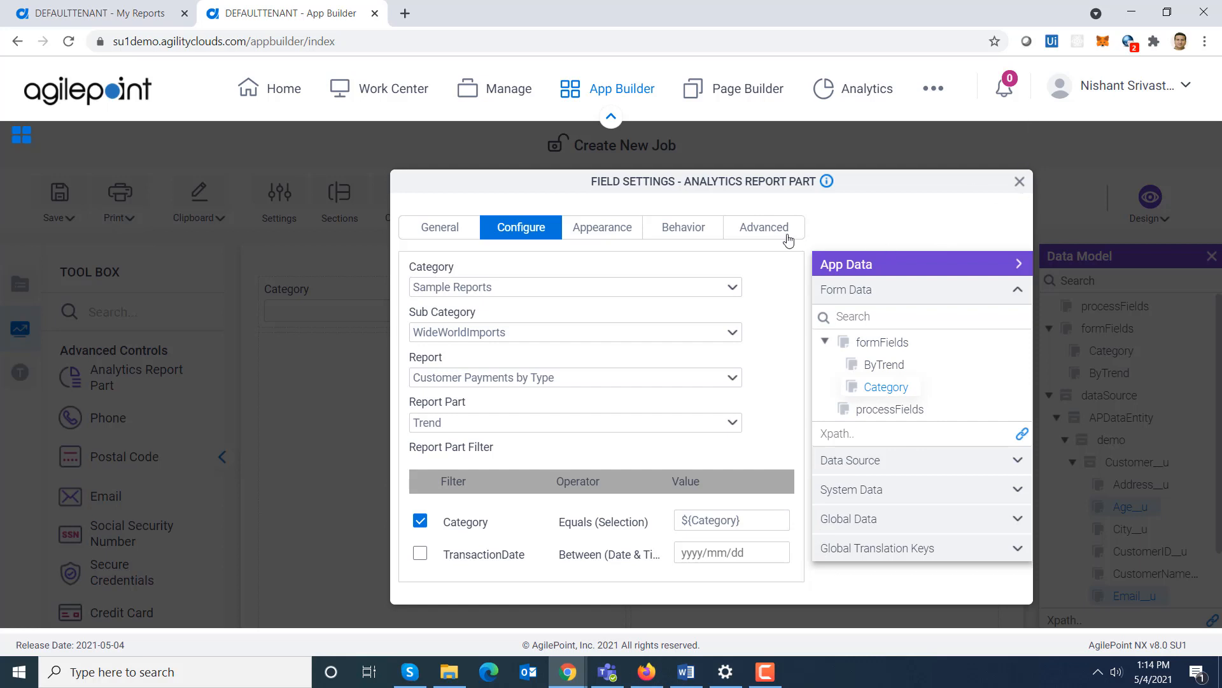
pyautogui.click(768, 233)
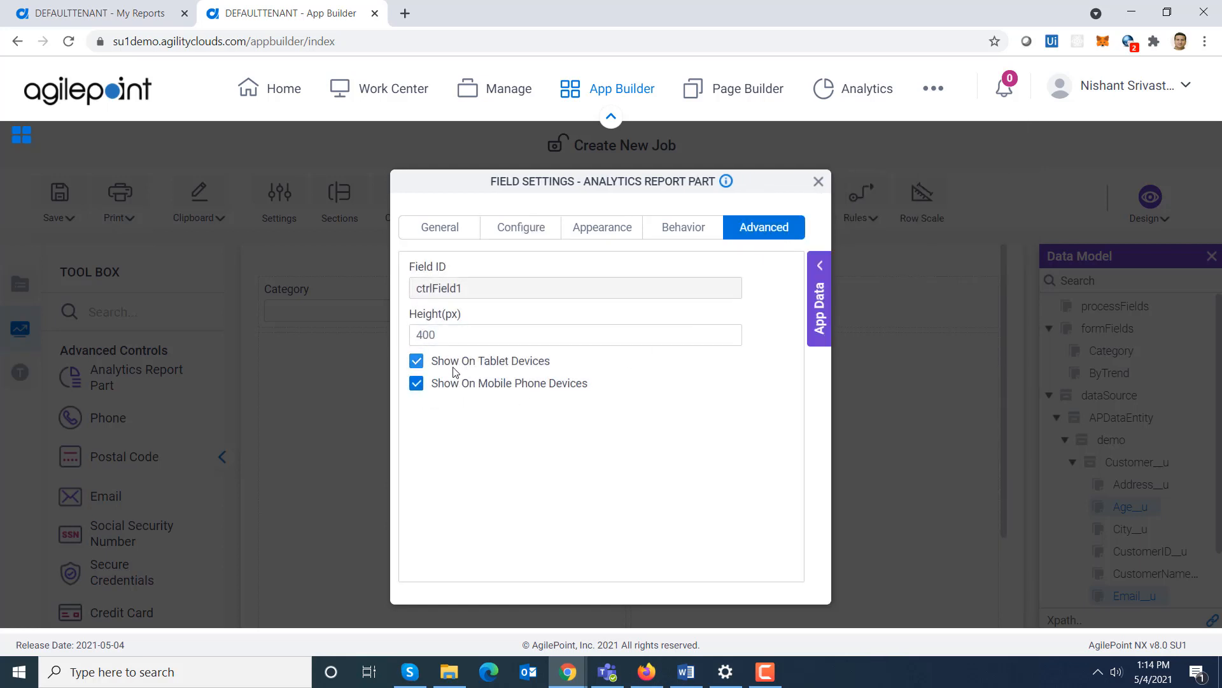
pyautogui.click(819, 184)
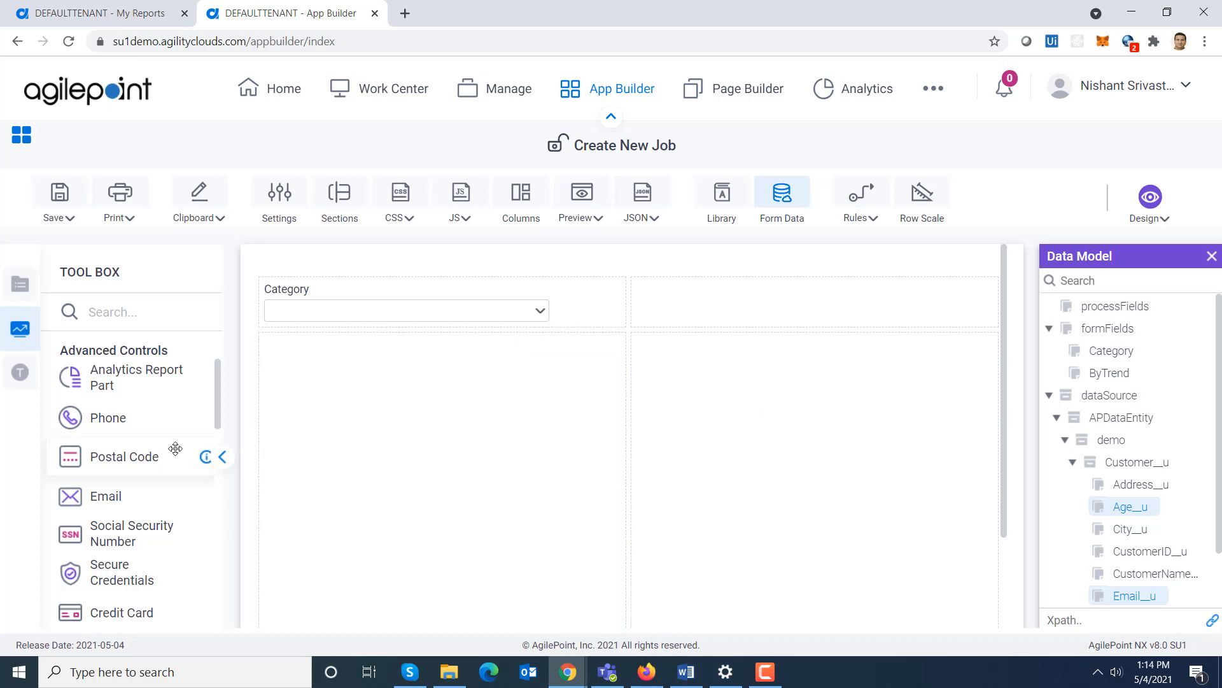
# - Add a second Analytics Report Part in the right column with an empty label and internal name ByCategory
pyautogui.moveTo(118, 379); pyautogui.dragTo(725, 398)
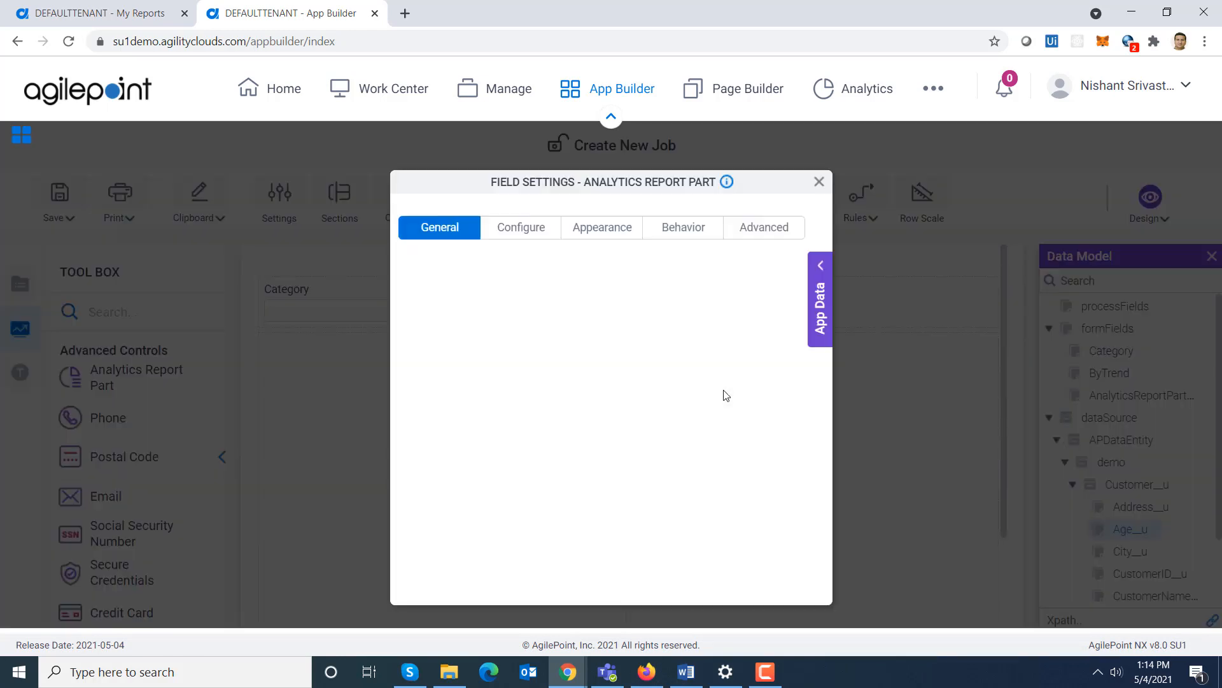
pyautogui.press('BackSpace')
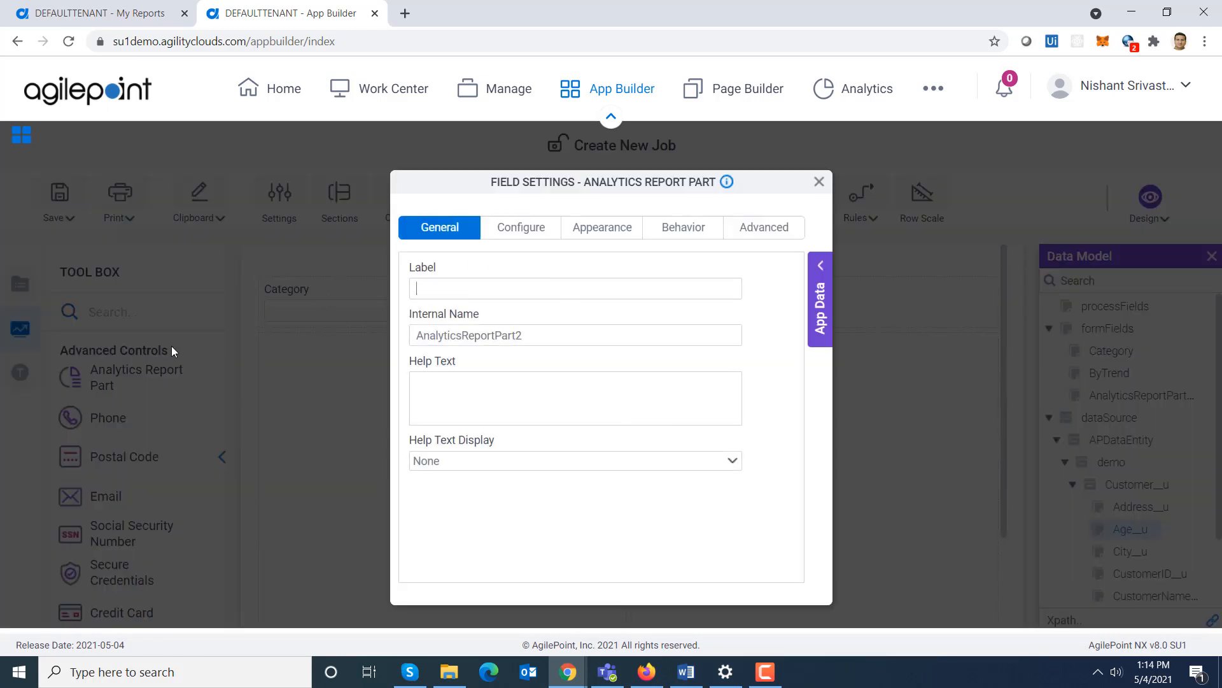
pyautogui.press('Tab')
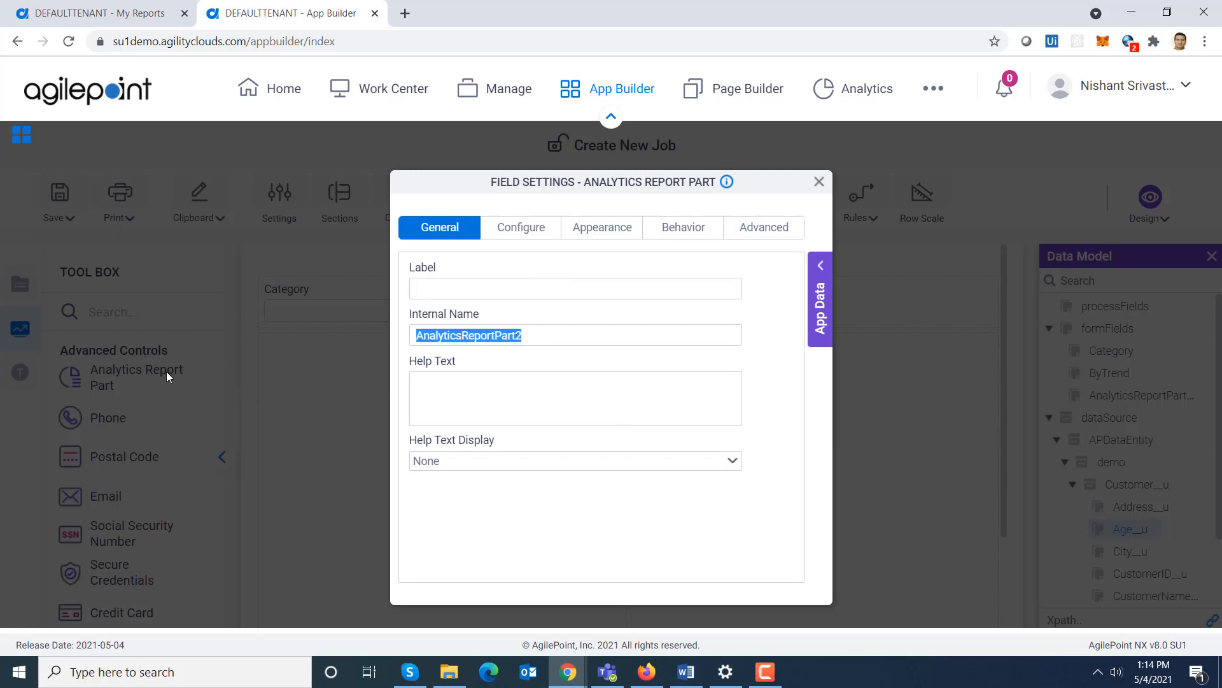
pyautogui.write('ByCate')
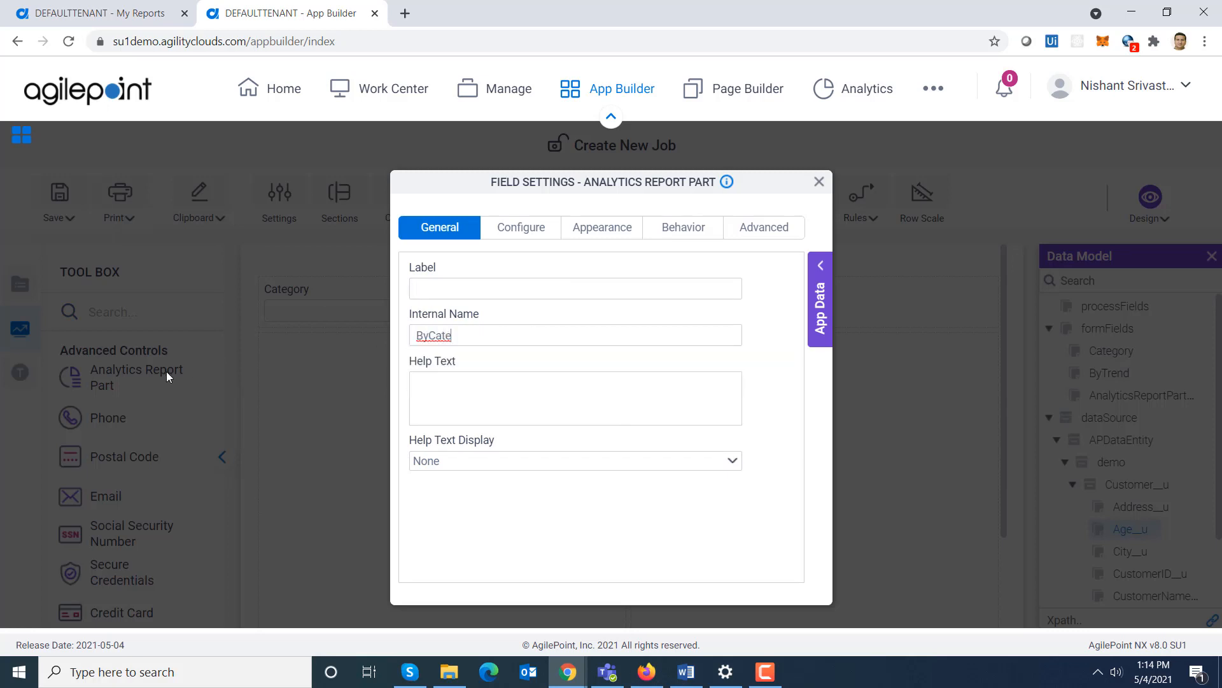
pyautogui.write('gory')
# - Configure the ByCategory report part to use Sample Reports, WideWorldImports, Customer Payments by Type and its By Category part
pyautogui.click(519, 229)
pyautogui.click(550, 288)
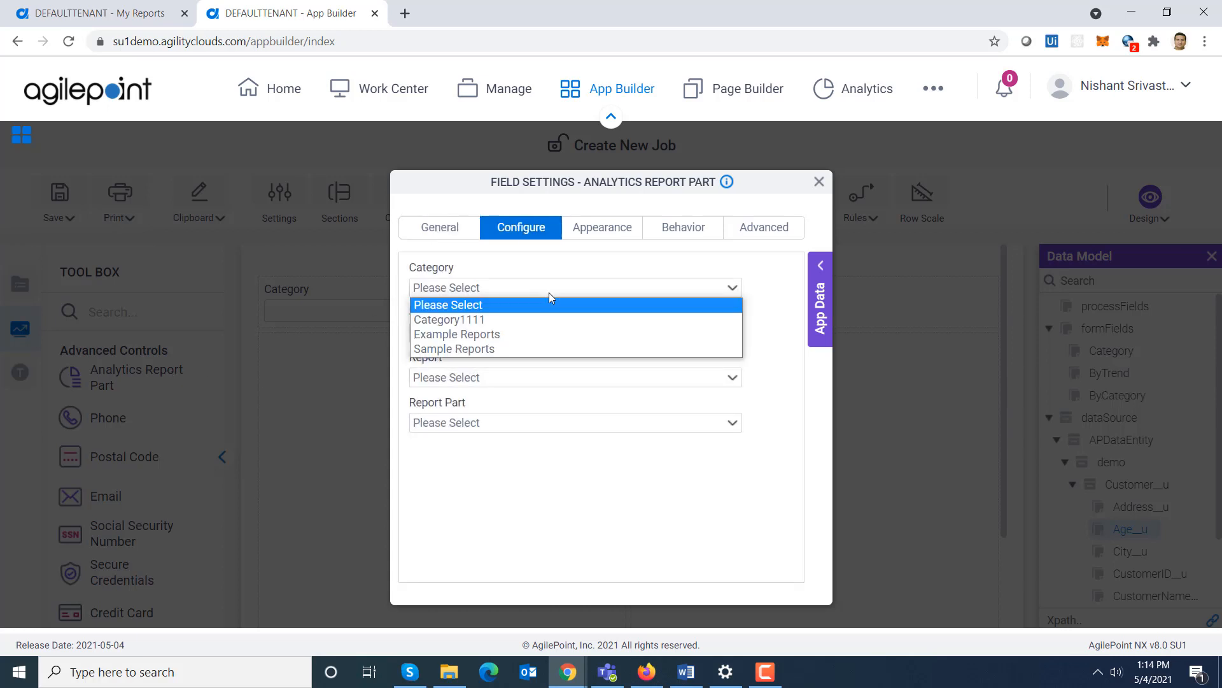
pyautogui.click(533, 348)
pyautogui.click(526, 336)
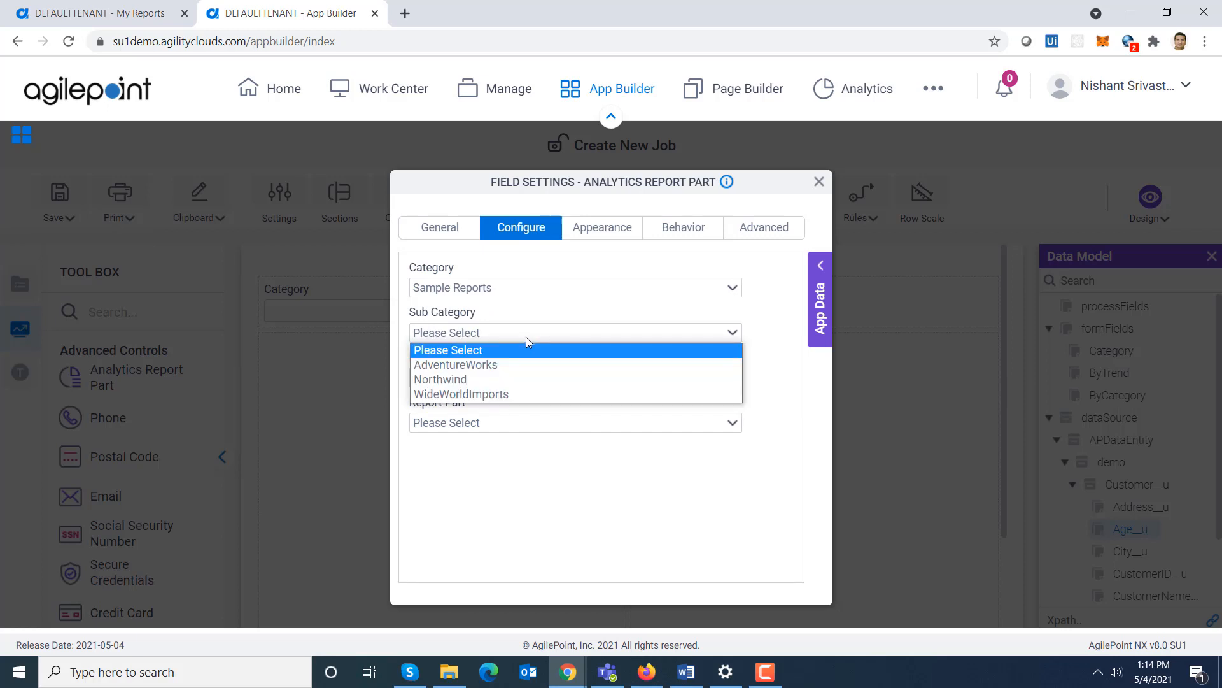
pyautogui.click(533, 393)
pyautogui.click(529, 382)
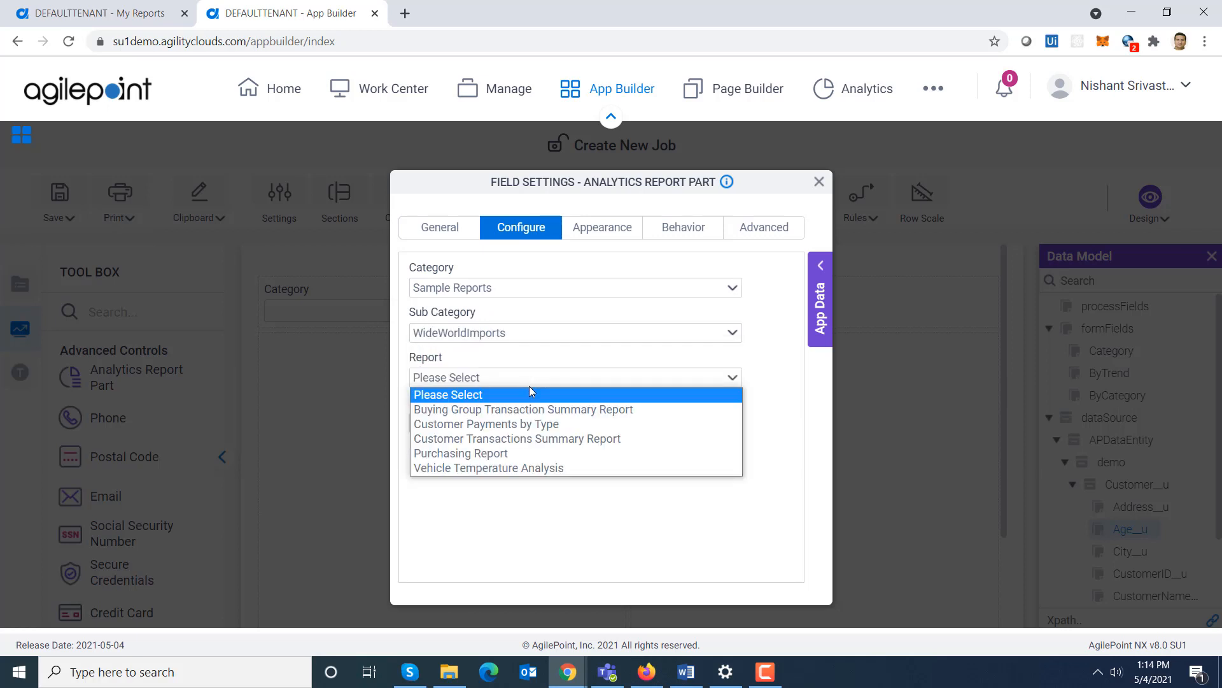
pyautogui.click(543, 423)
pyautogui.click(570, 422)
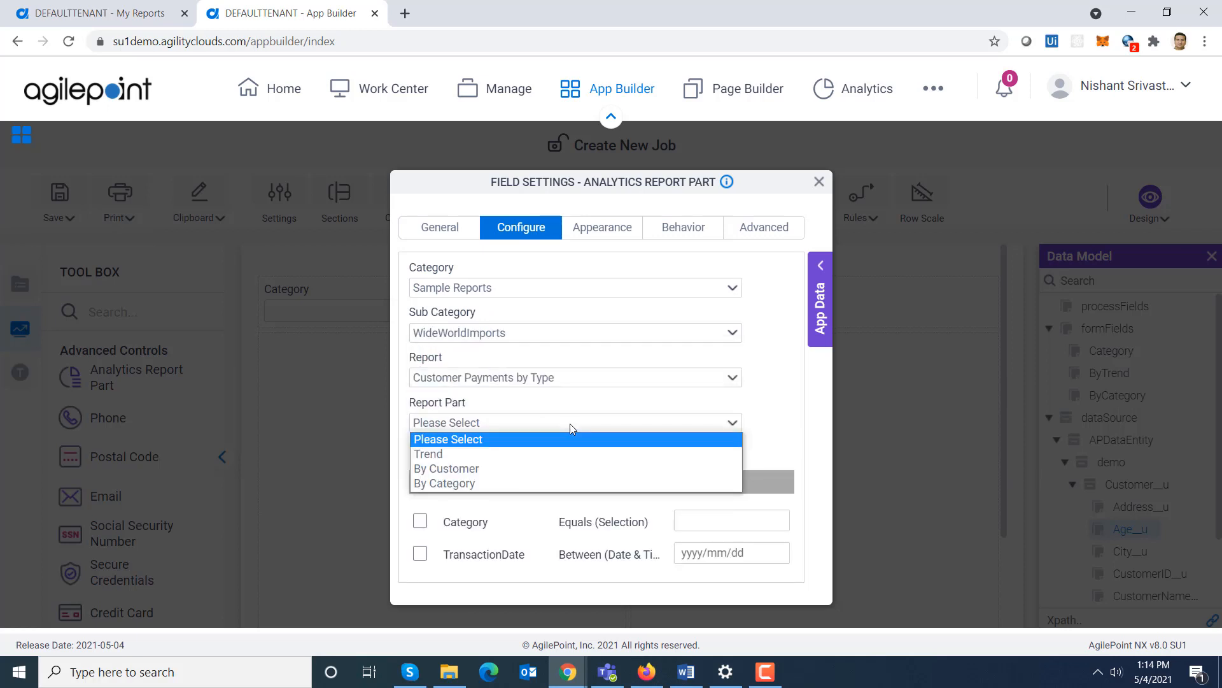
pyautogui.click(547, 479)
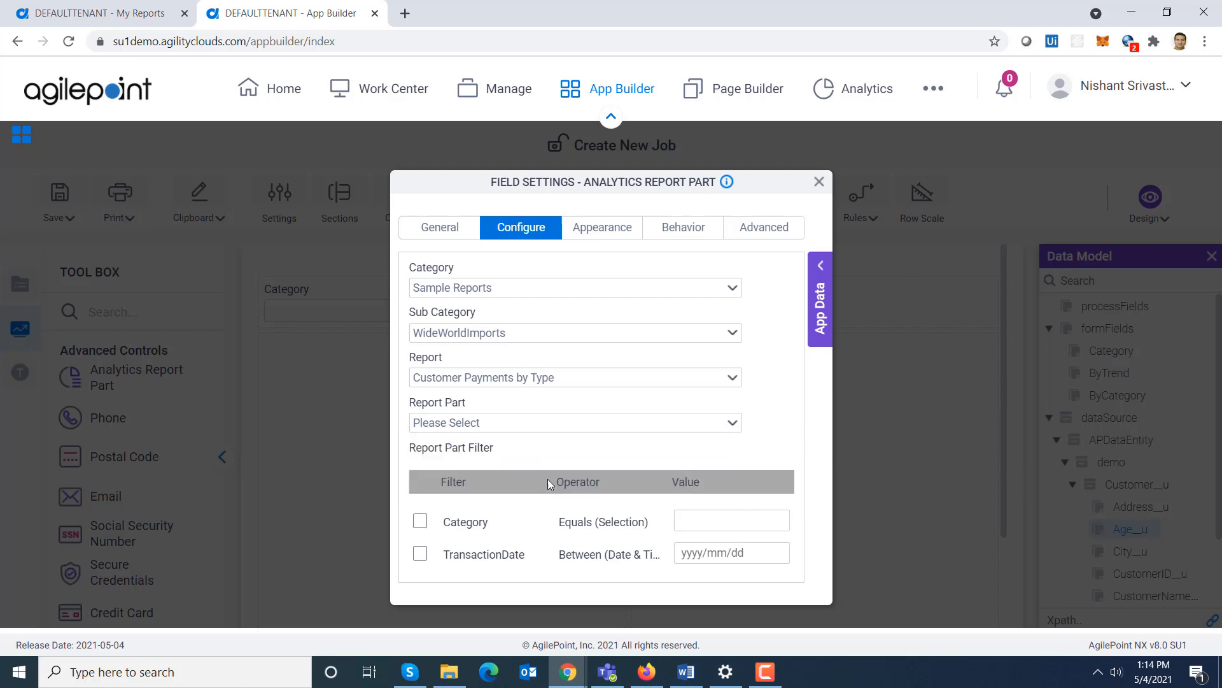
# - Enable the ByCategory Category filter, bind it to the Category form field, and close the settings
pyautogui.click(420, 521)
pyautogui.click(821, 266)
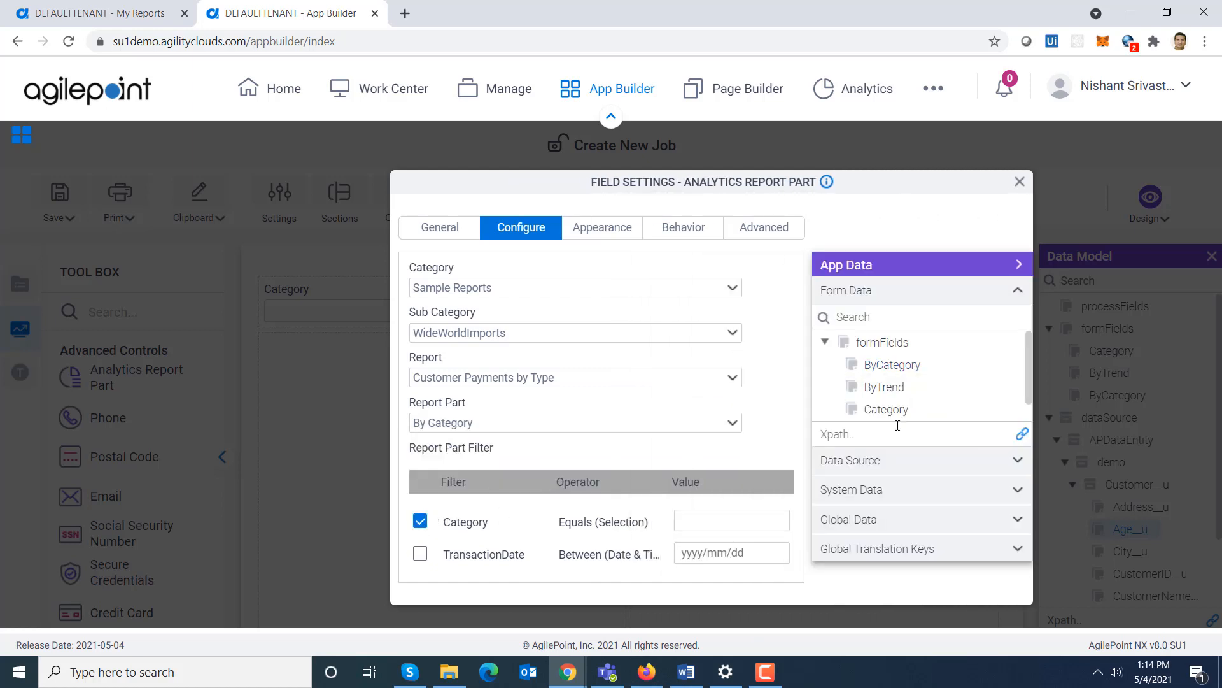
pyautogui.moveTo(892, 409); pyautogui.dragTo(738, 520)
pyautogui.click(1019, 181)
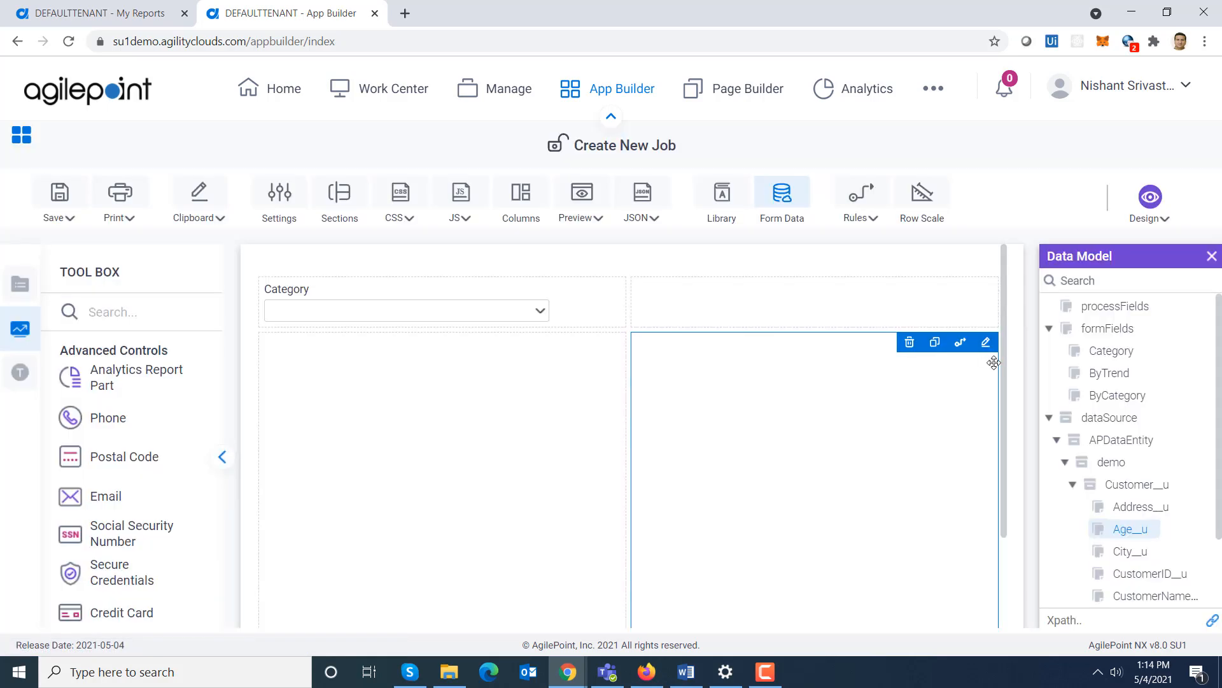
# - Add a third Analytics Report Part in the lower row with an empty label and internal name ByCustomer
pyautogui.scroll(-3, 1002, 365)
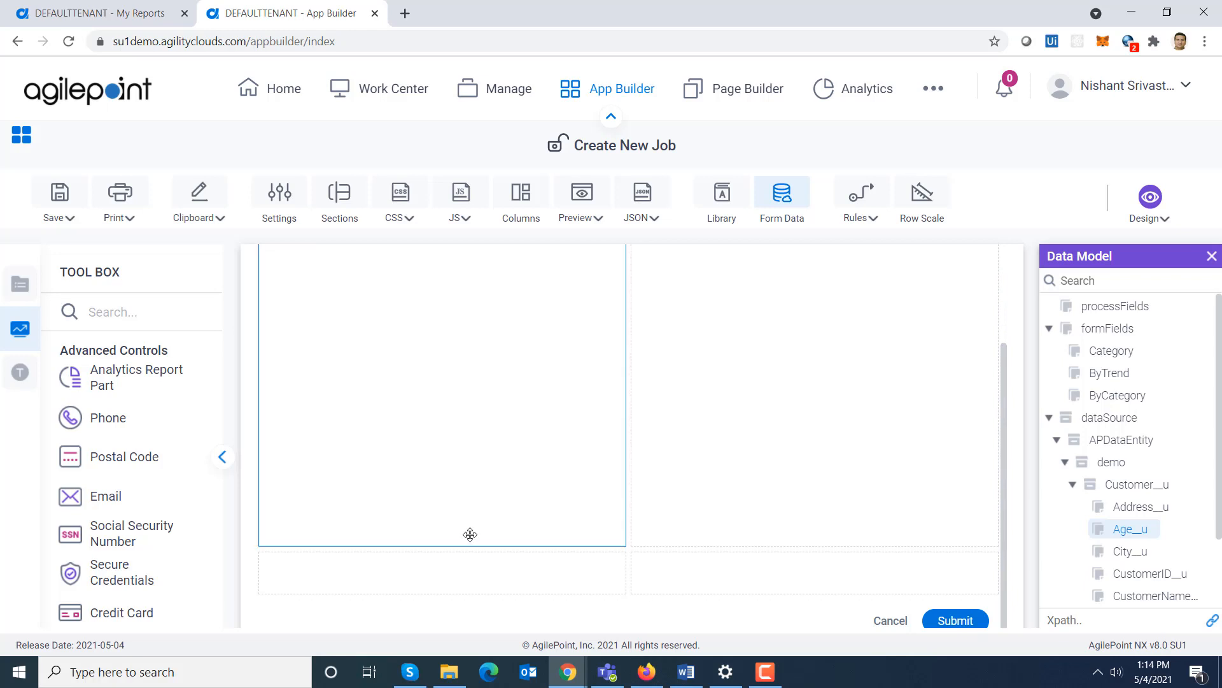
pyautogui.moveTo(207, 376); pyautogui.dragTo(353, 587)
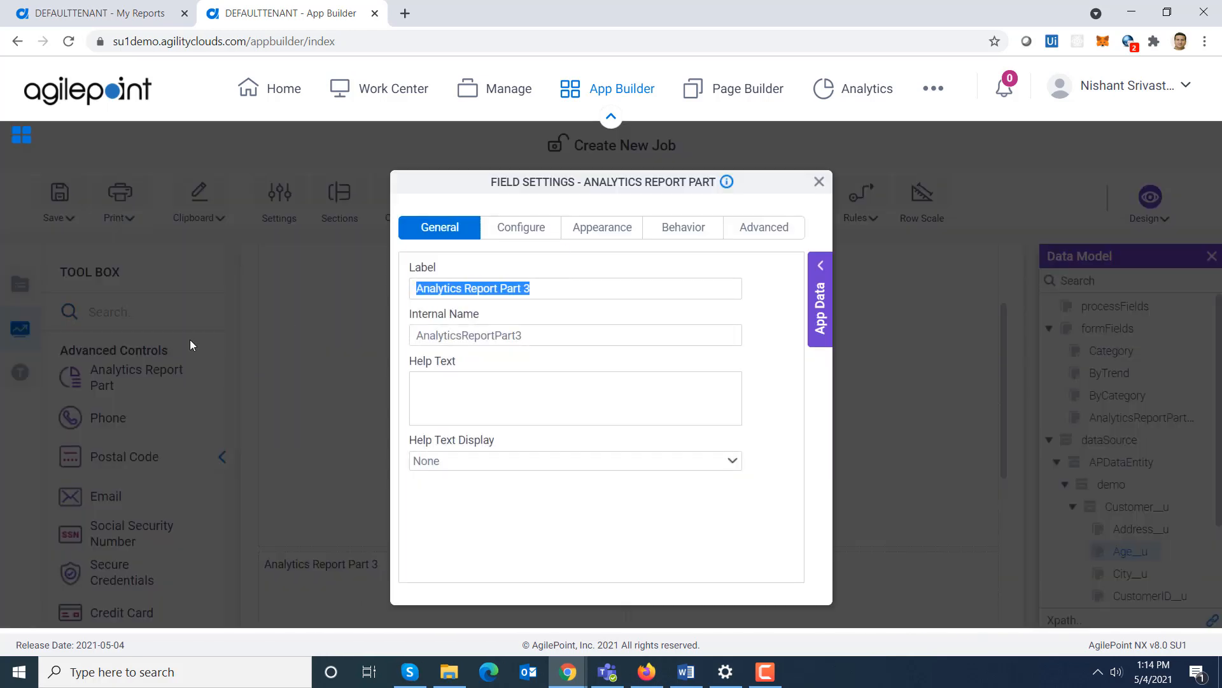
pyautogui.press('BackSpace')
pyautogui.press('Tab')
pyautogui.write('By')
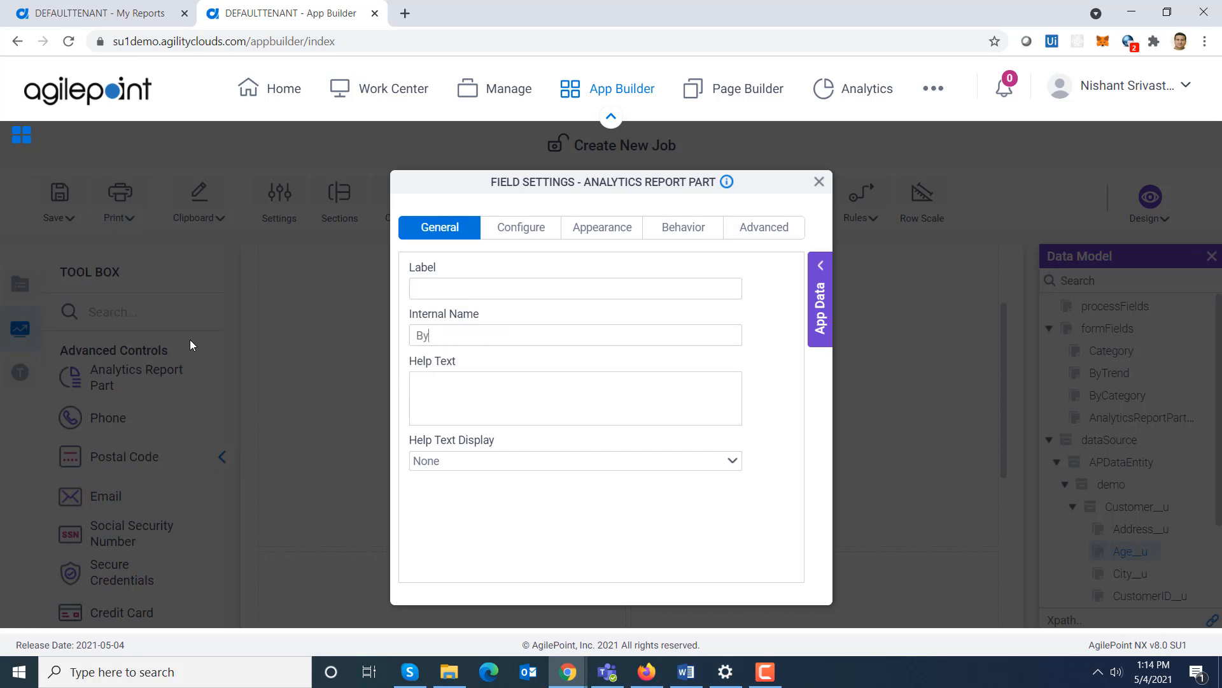
pyautogui.write('Customer')
# - Configure the ByCustomer report part to use Sample Reports, WideWorldImports, Customer Payments by Type and its By Customer part
pyautogui.click(510, 241)
pyautogui.click(534, 287)
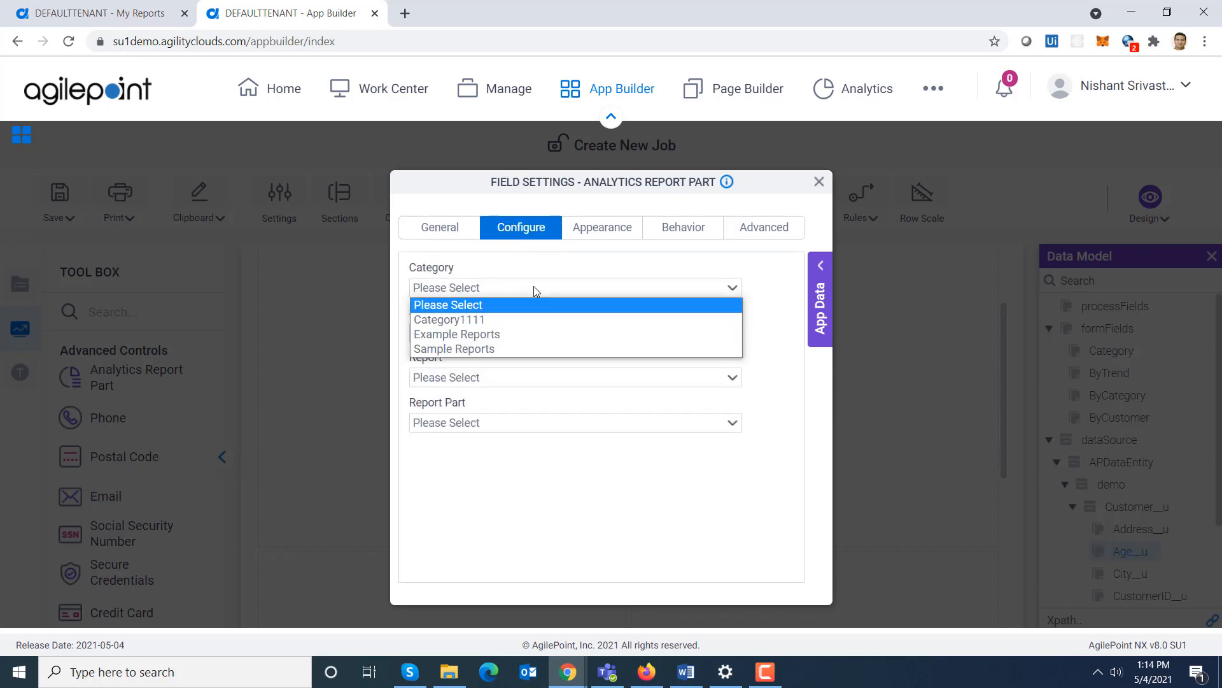
pyautogui.click(517, 348)
pyautogui.click(534, 332)
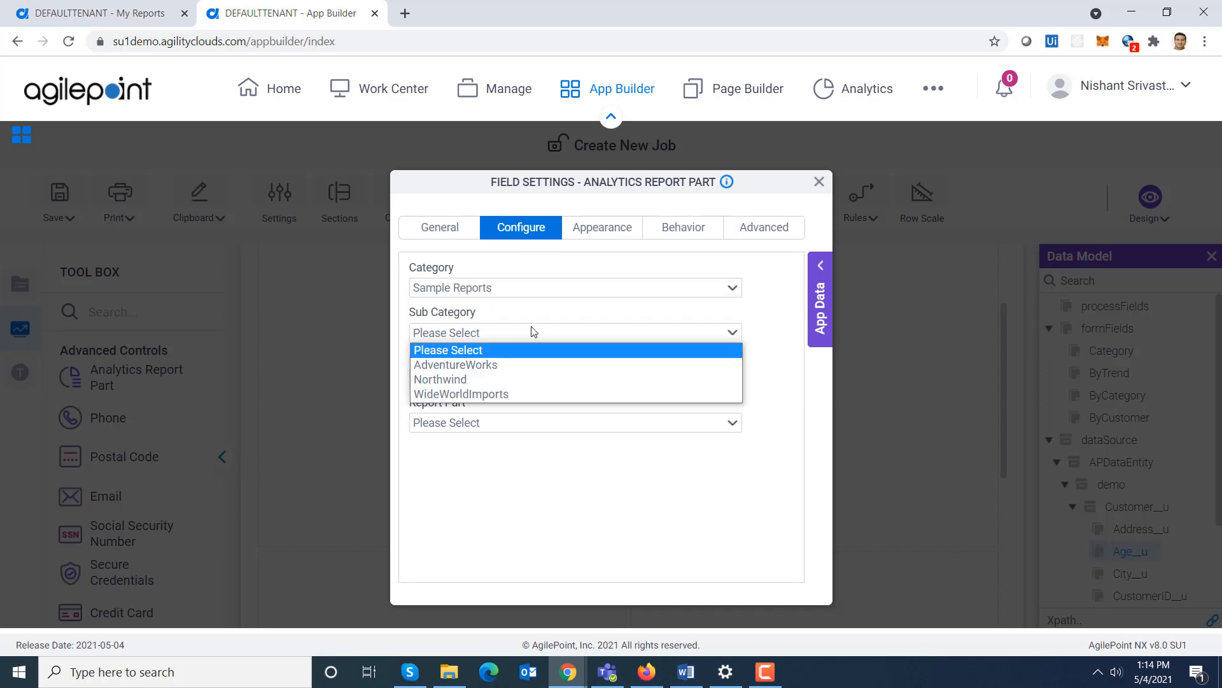
pyautogui.click(521, 394)
pyautogui.click(516, 377)
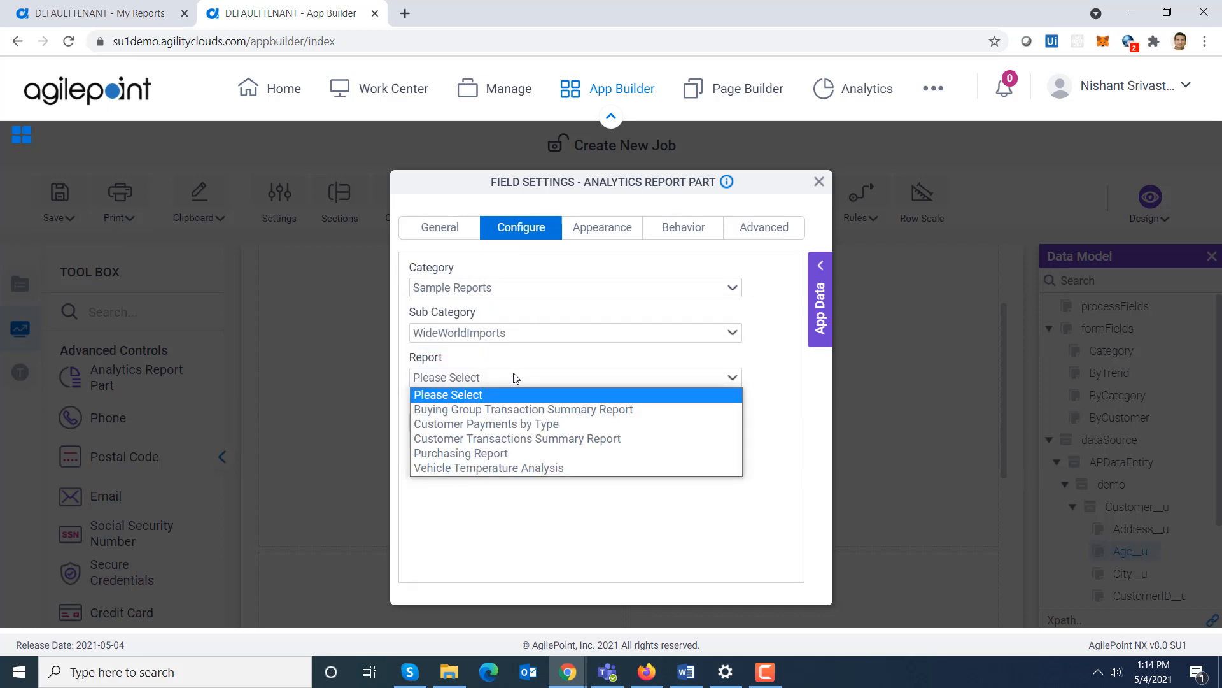
pyautogui.click(528, 425)
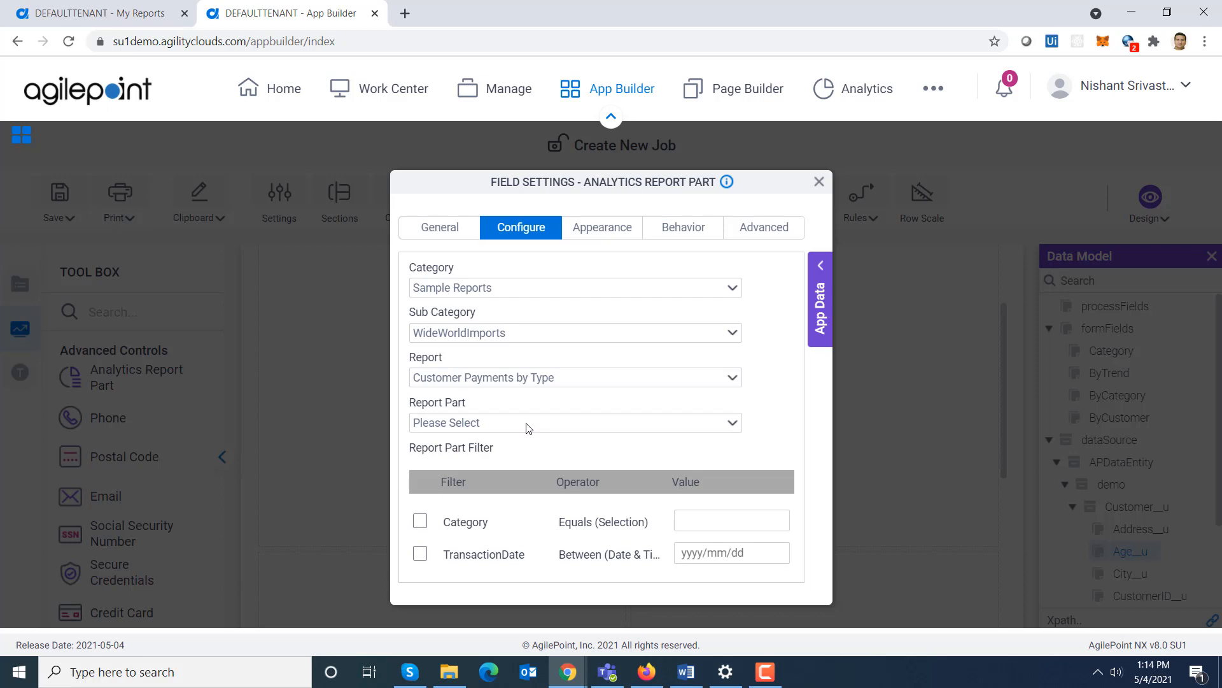
pyautogui.click(470, 417)
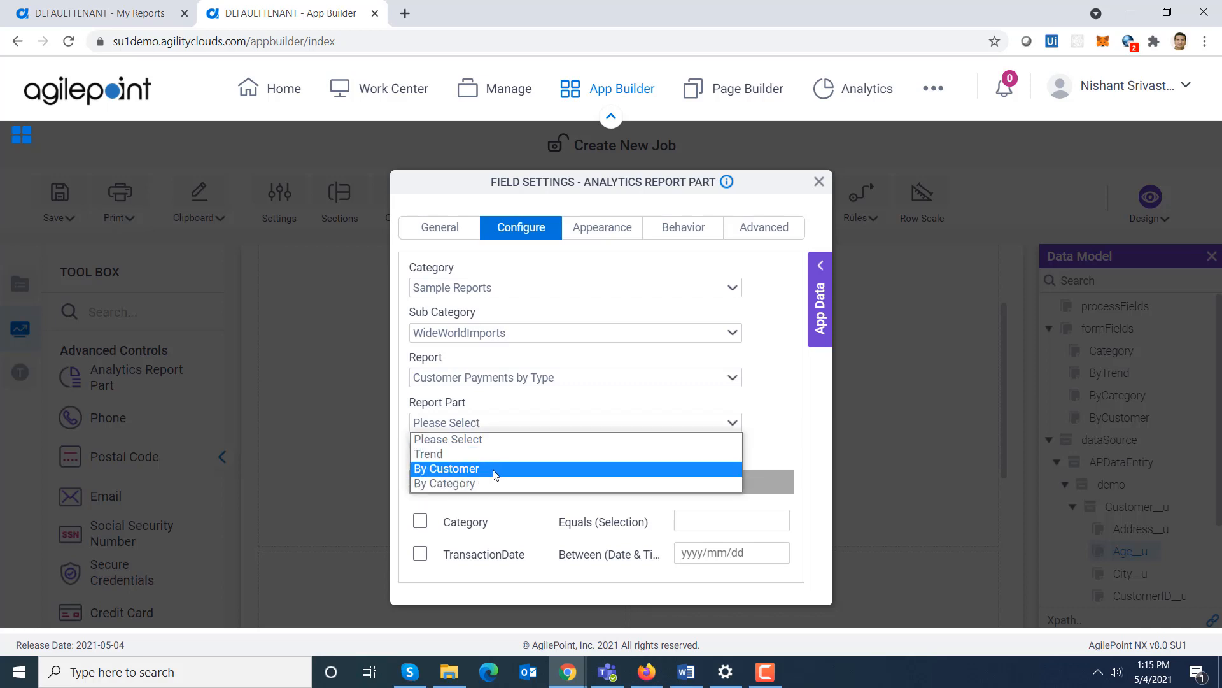
pyautogui.click(496, 468)
# - Enable the ByCustomer Category filter, bind it to the Category form field, and close the settings
pyautogui.click(419, 521)
pyautogui.click(821, 266)
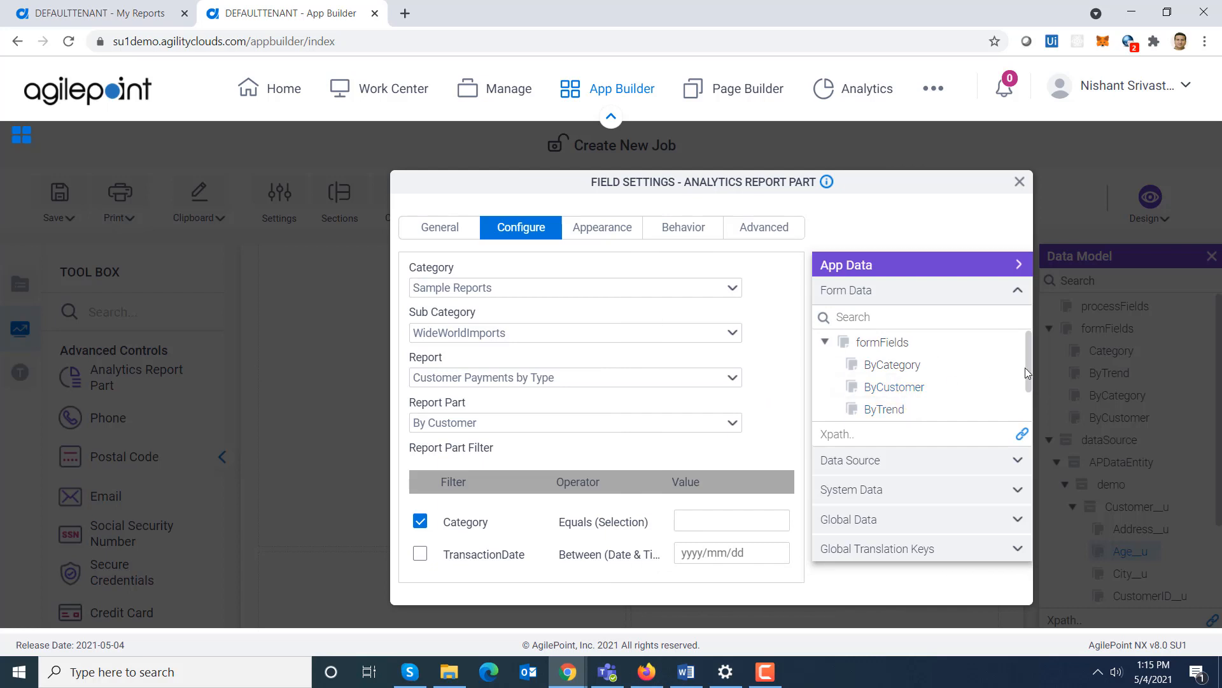
pyautogui.scroll(-1, 1026, 373)
pyautogui.moveTo(887, 392); pyautogui.dragTo(724, 516)
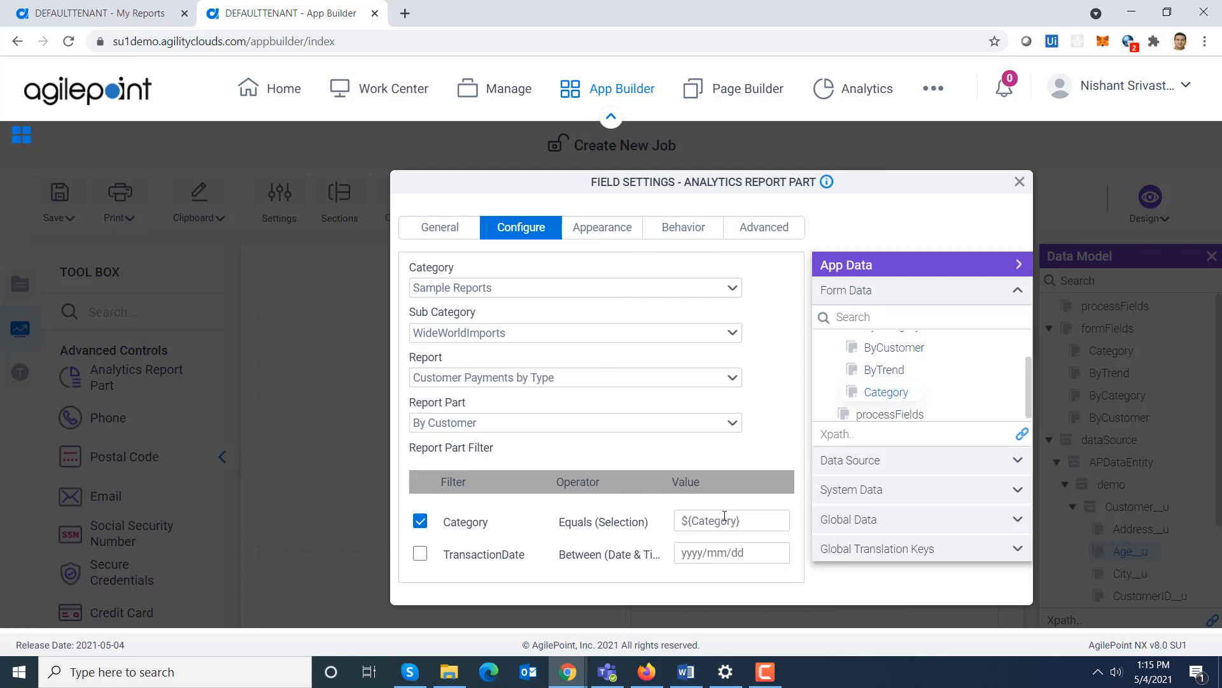
pyautogui.click(1019, 182)
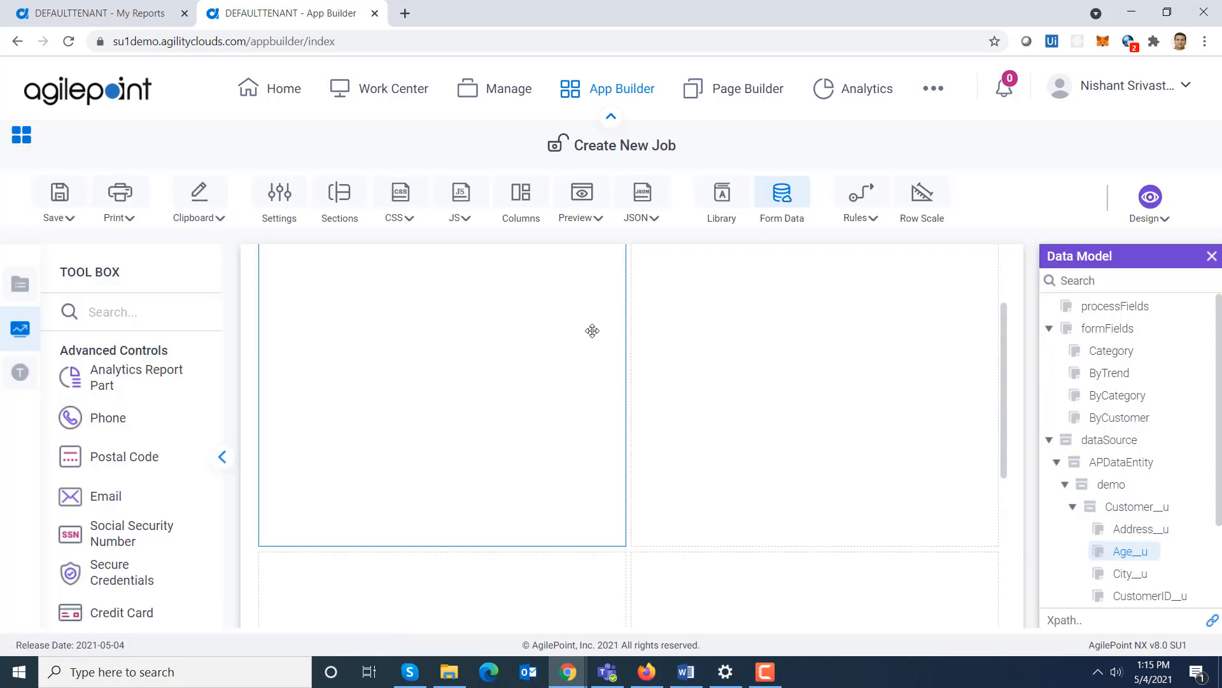
# - Preview the form in a PC browser and scroll through the three report parts
pyautogui.click(582, 217)
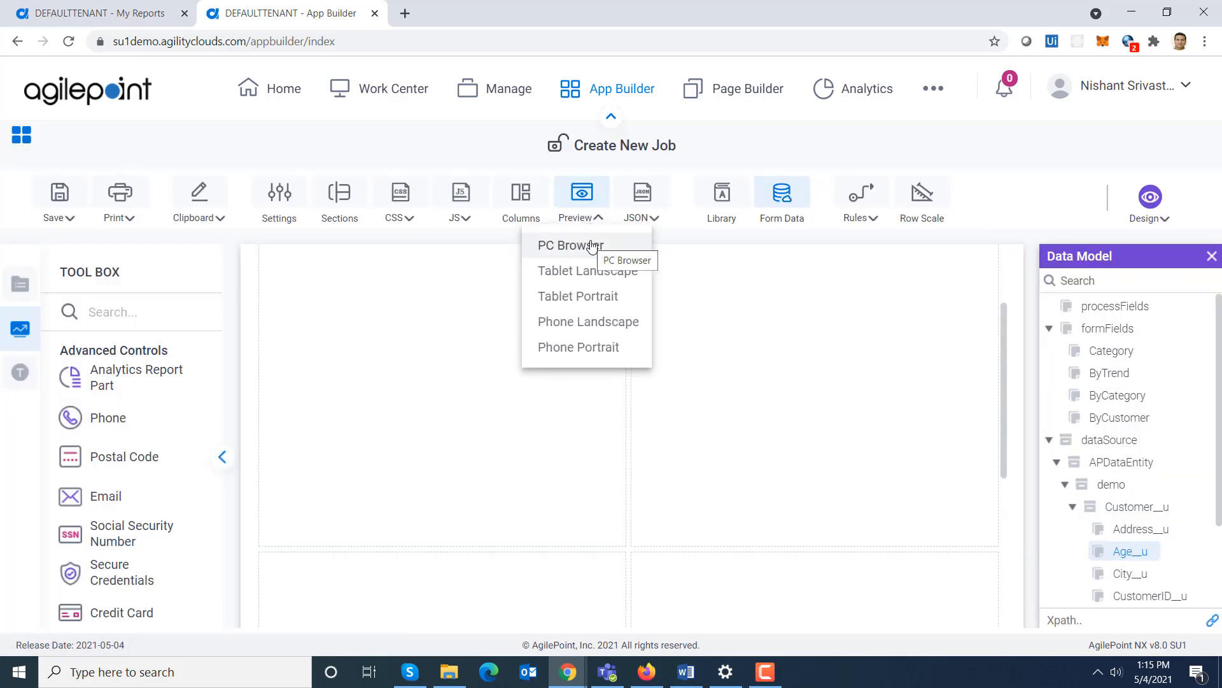
pyautogui.click(590, 244)
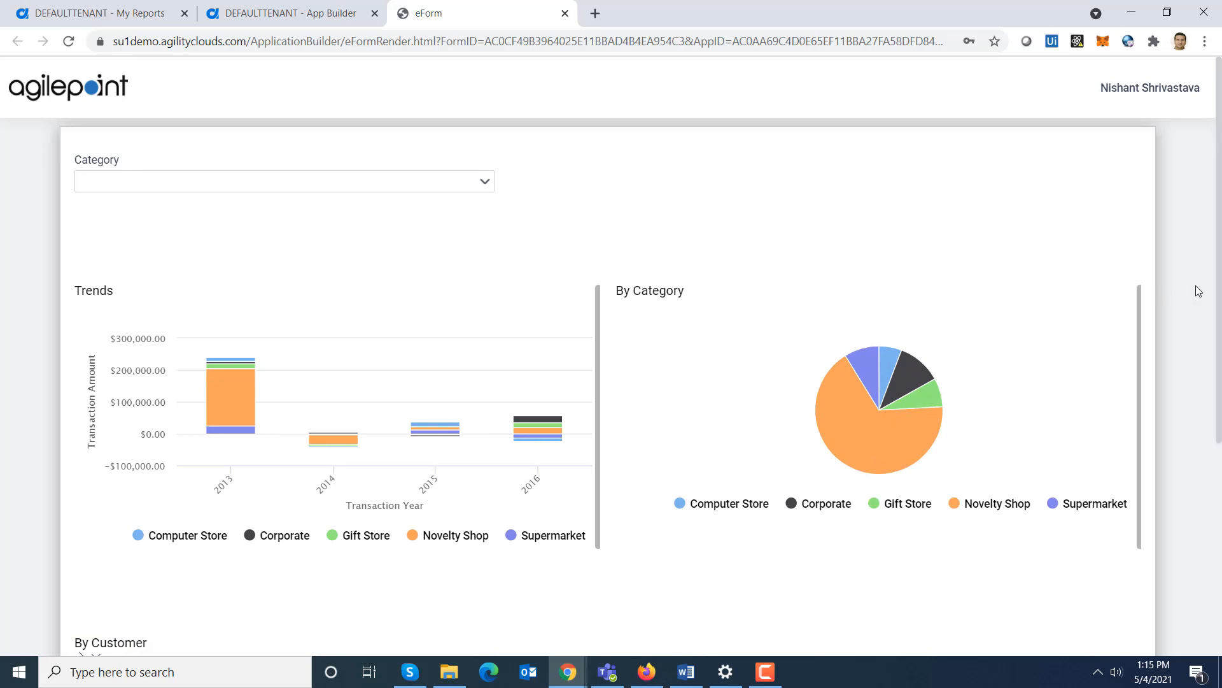
pyautogui.moveTo(1219, 293); pyautogui.dragTo(1219, 364)
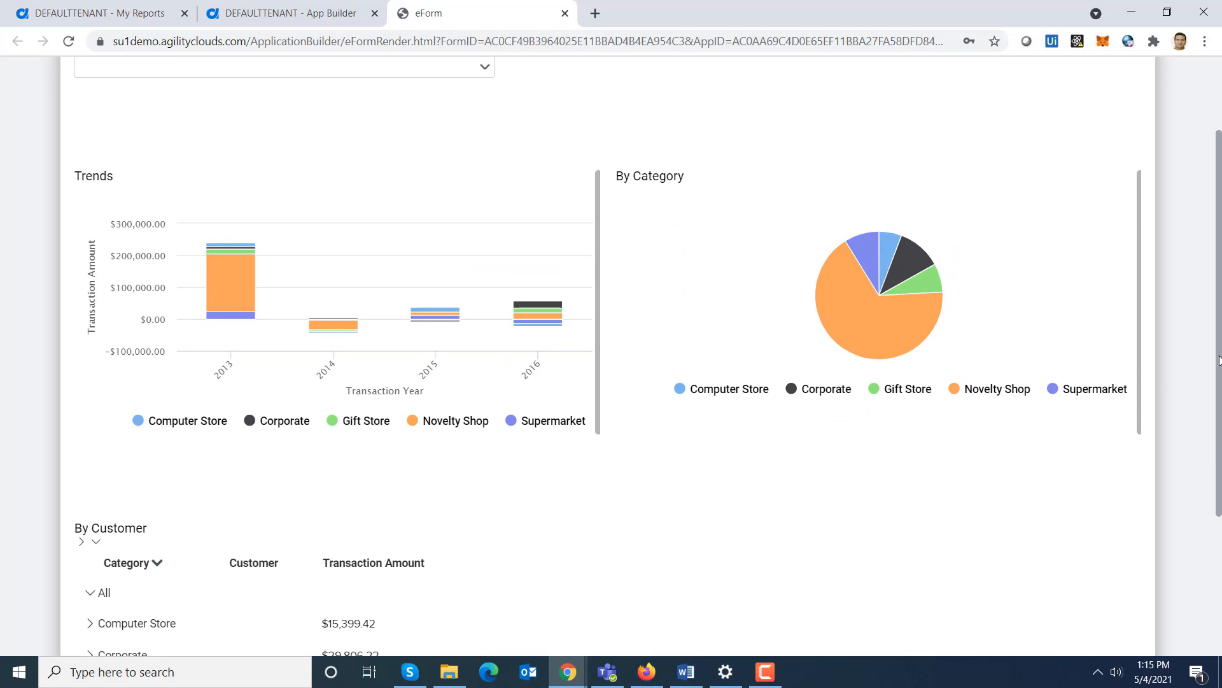
pyautogui.moveTo(1220, 361); pyautogui.dragTo(1220, 307)
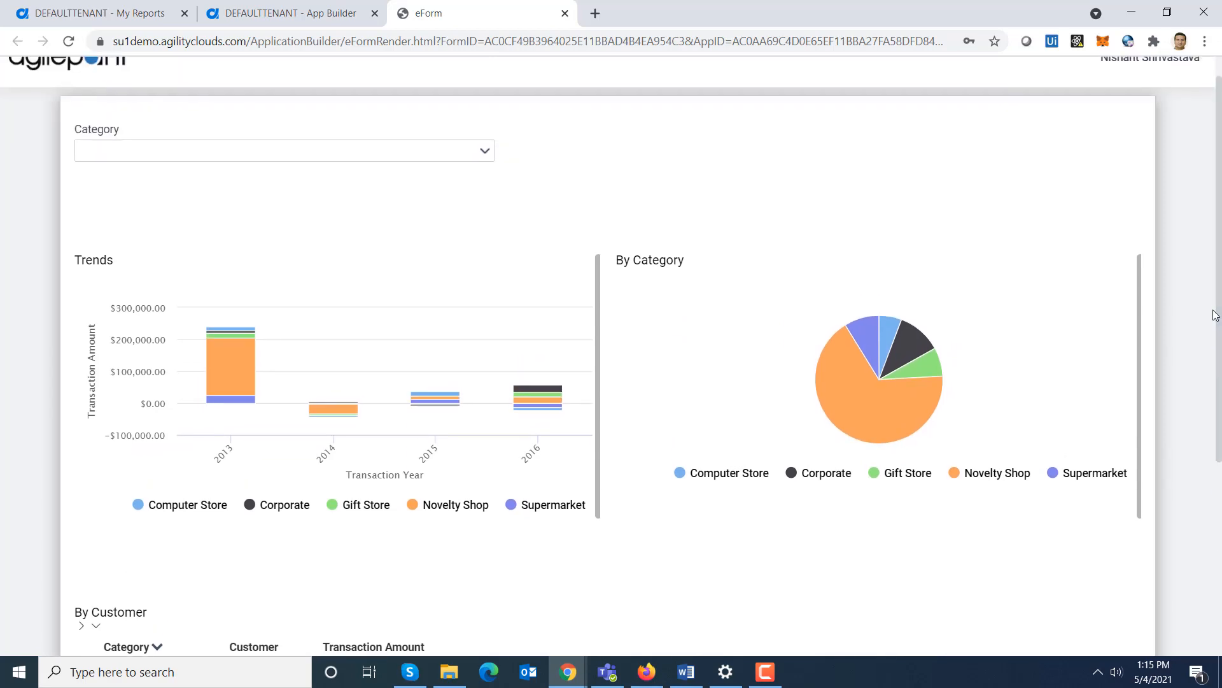
# - Choose Computer Store in the preview's Category drop-down and review the filtered report parts
pyautogui.click(444, 156)
pyautogui.click(345, 178)
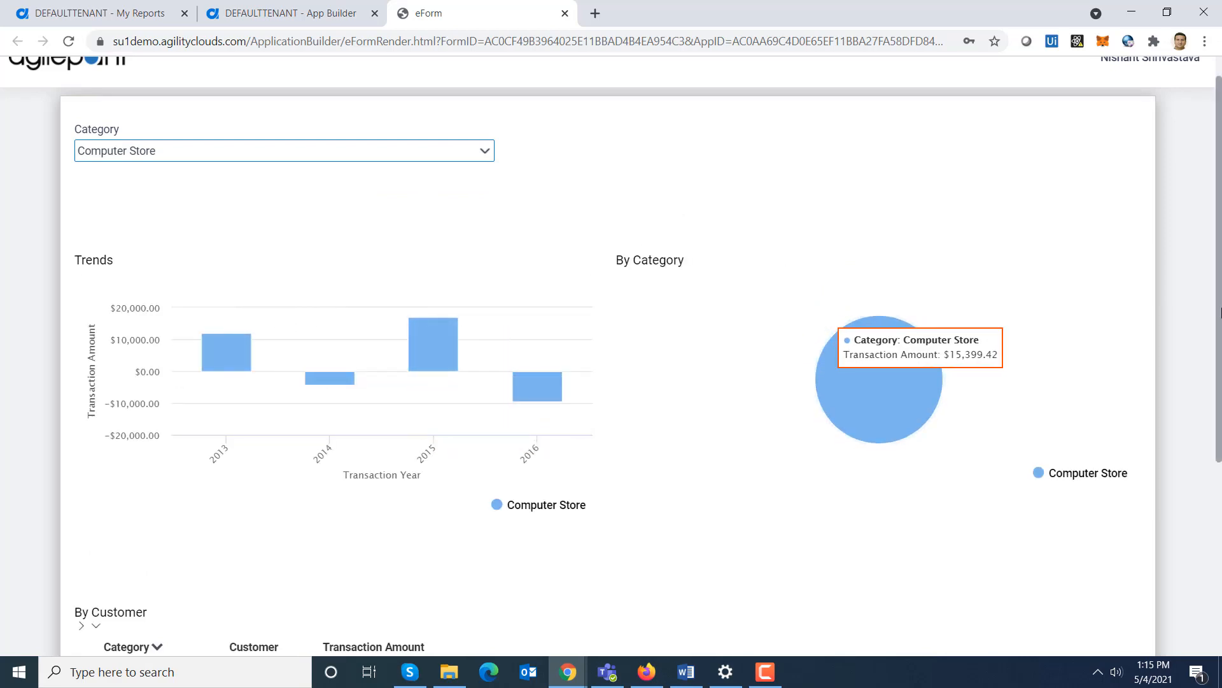
pyautogui.scroll(-3, 1219, 316)
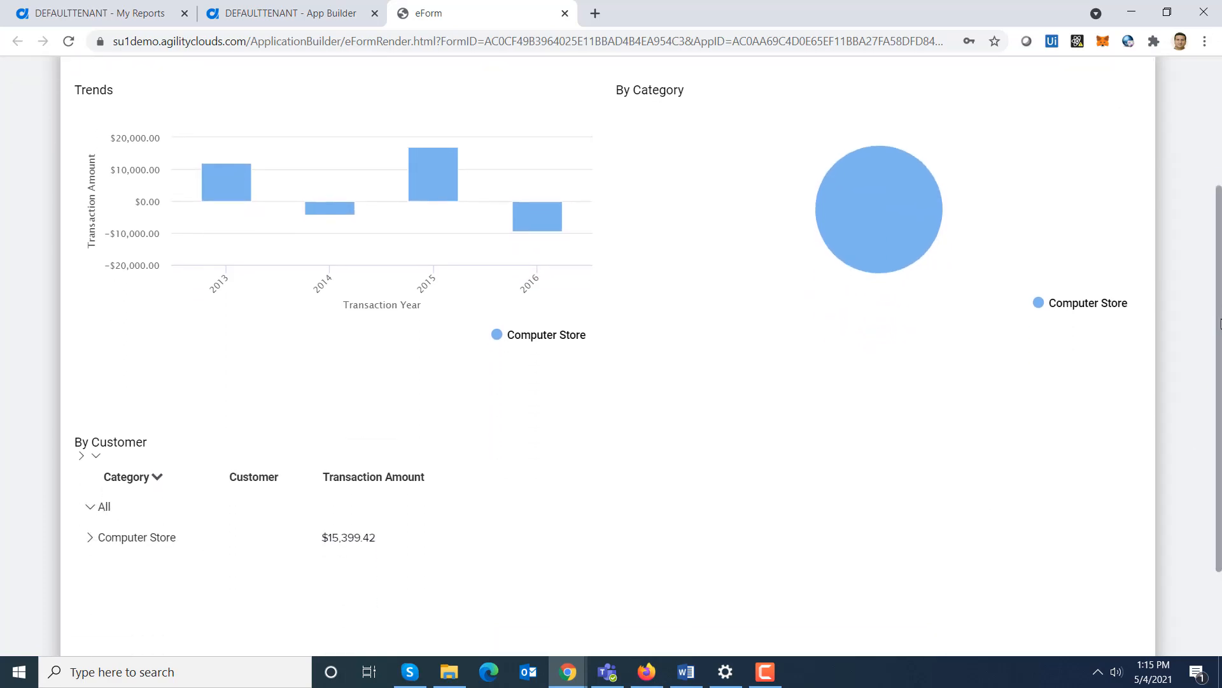
pyautogui.scroll(3, 1216, 198)
# - Clear the Category selection in the preview and drill into the 2013 bar of the Trends chart
pyautogui.click(474, 181)
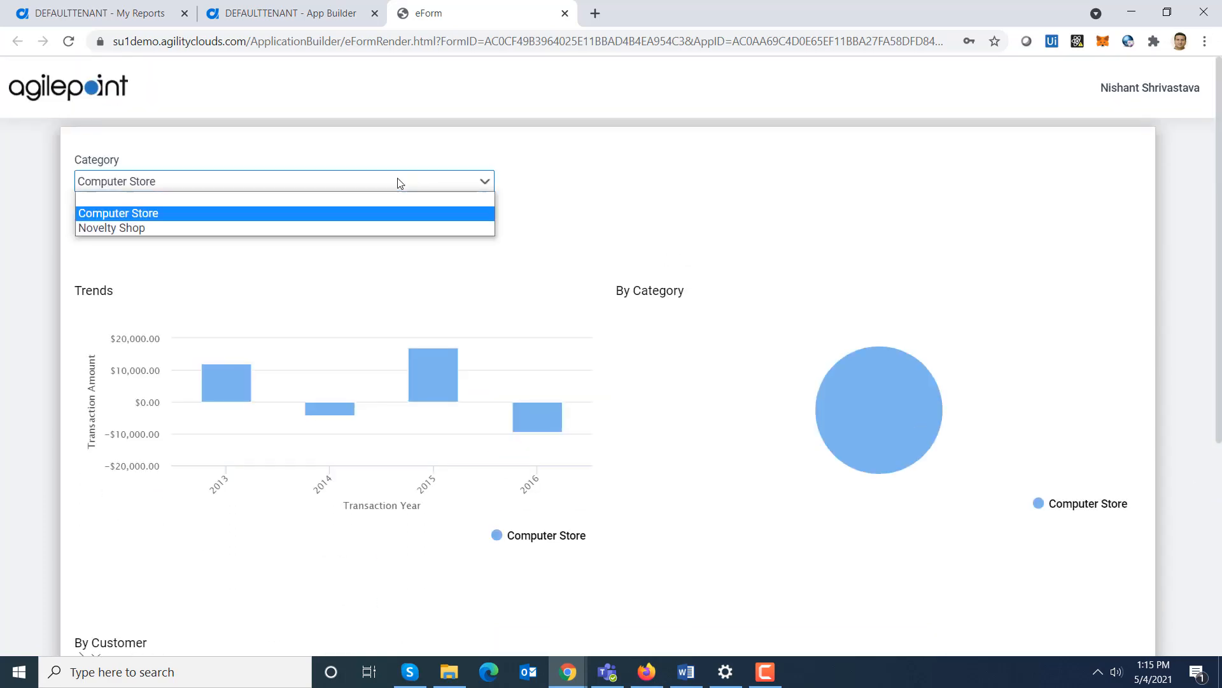
pyautogui.click(342, 199)
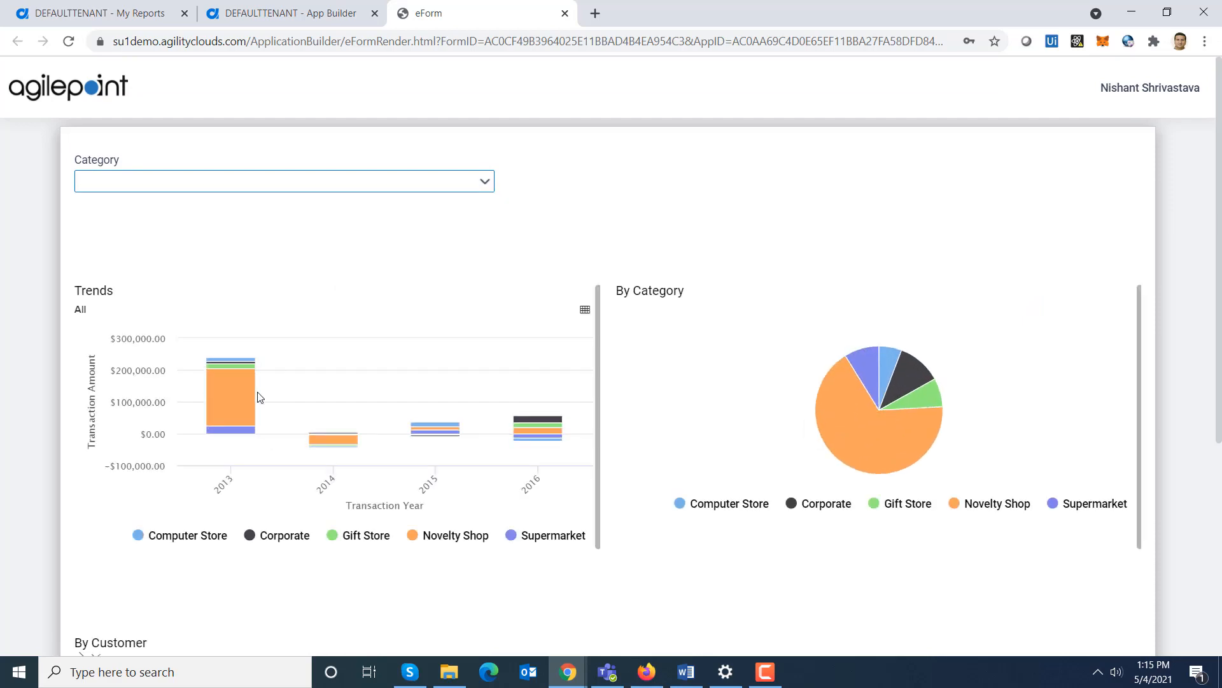
pyautogui.click(226, 412)
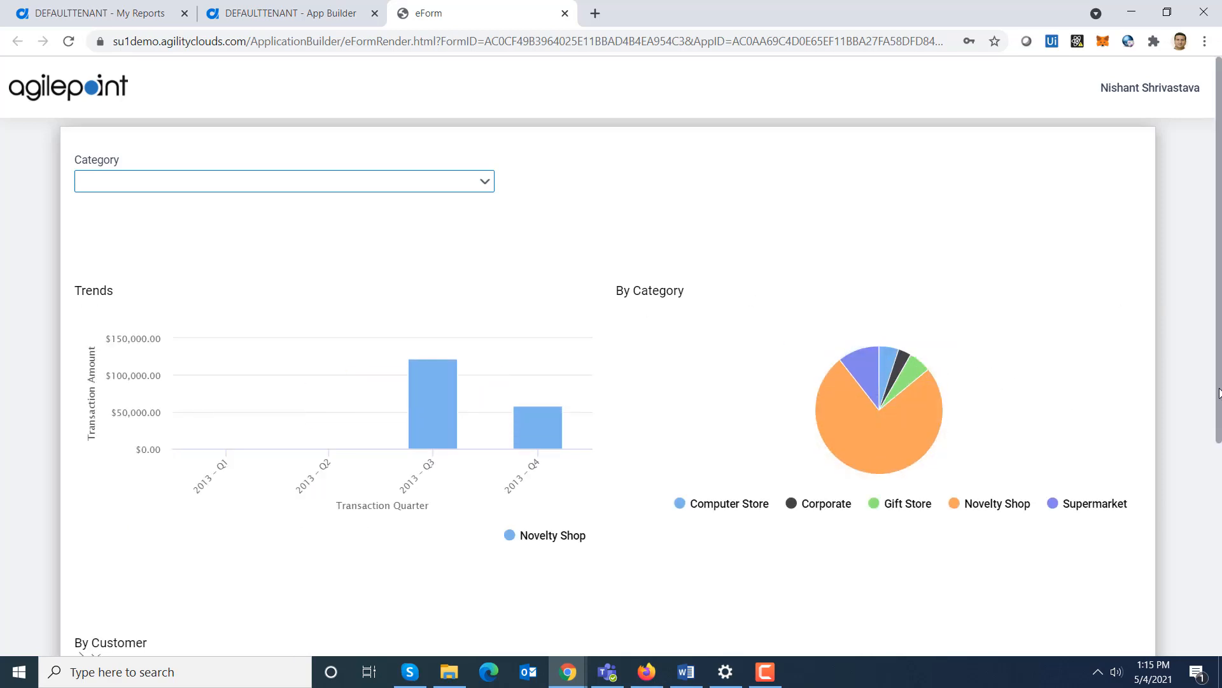
pyautogui.moveTo(1219, 393)
pyautogui.mouseDown()
pyautogui.moveTo(1221, 553)
pyautogui.moveTo(1221, 370)
pyautogui.mouseUp()
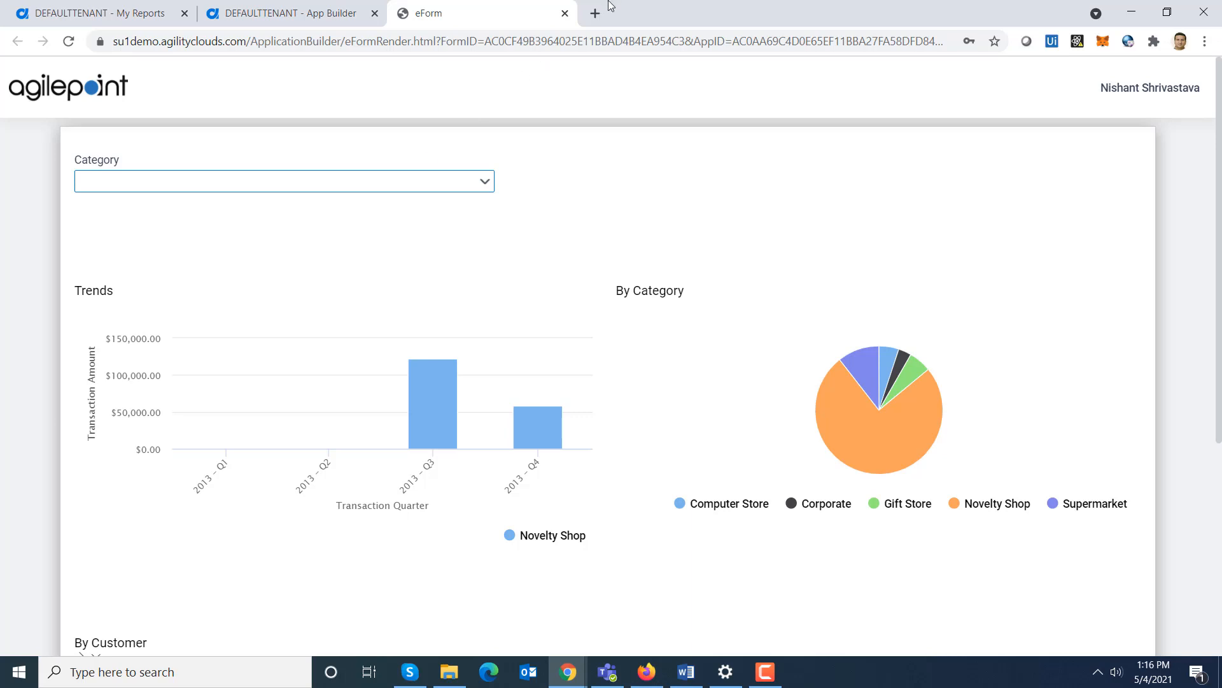
# - Close the browser preview and preview the form in Tablet Landscape, scrolling through it
pyautogui.click(564, 13)
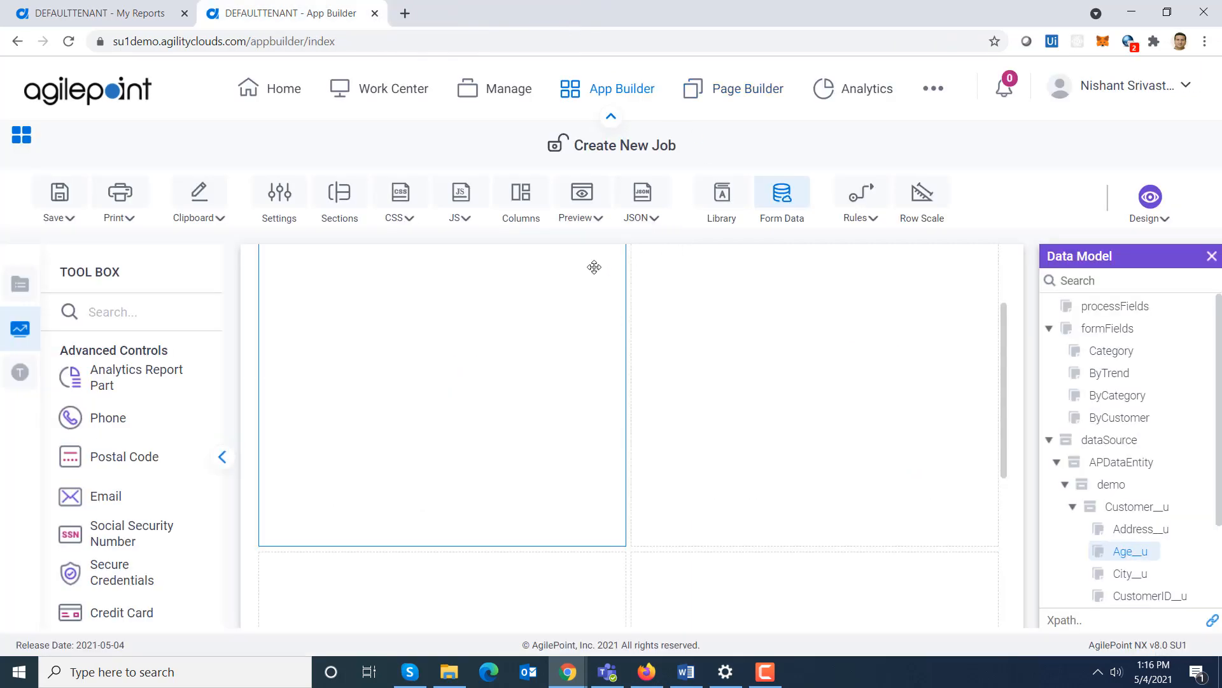
pyautogui.click(593, 220)
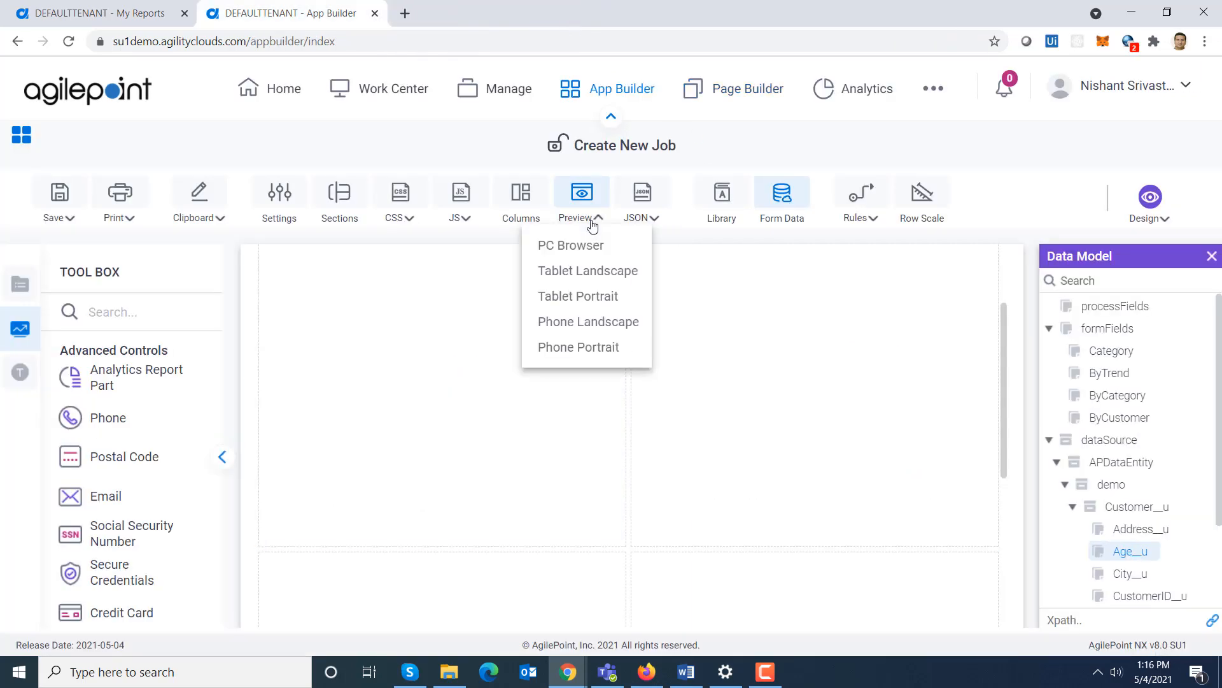
pyautogui.click(613, 275)
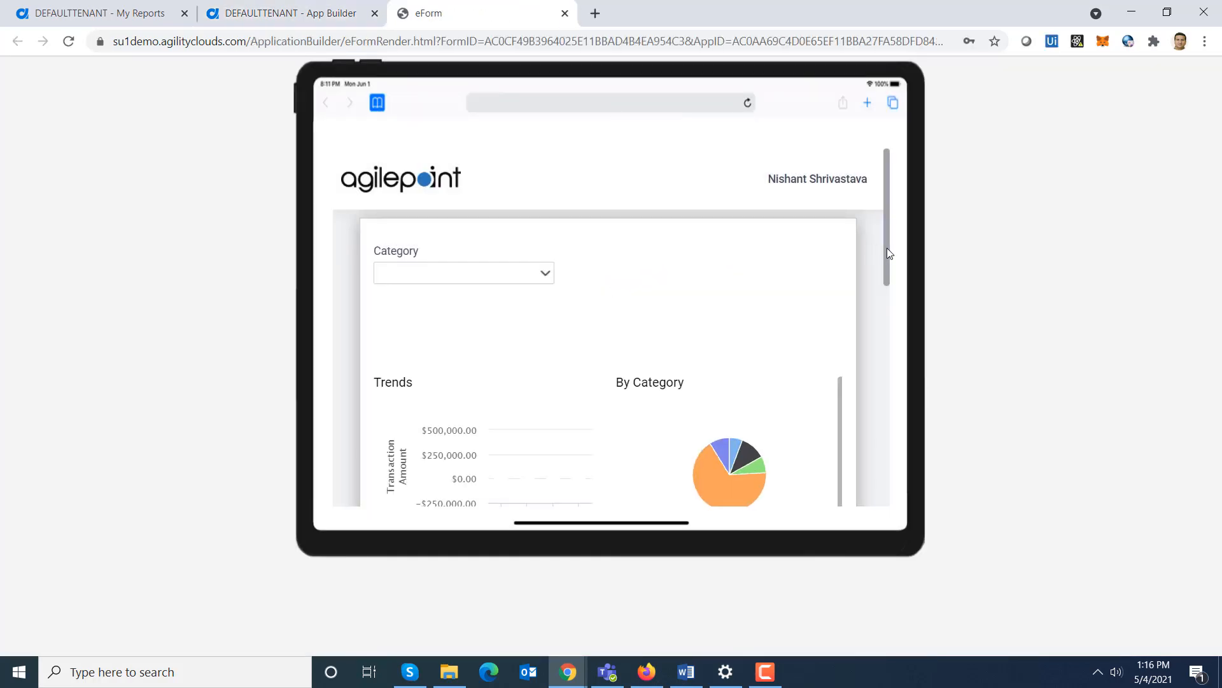
pyautogui.moveTo(888, 249); pyautogui.dragTo(811, 184)
# - Close the tablet preview and preview the form in Phone Landscape, scrolling down to the bottom
pyautogui.click(565, 13)
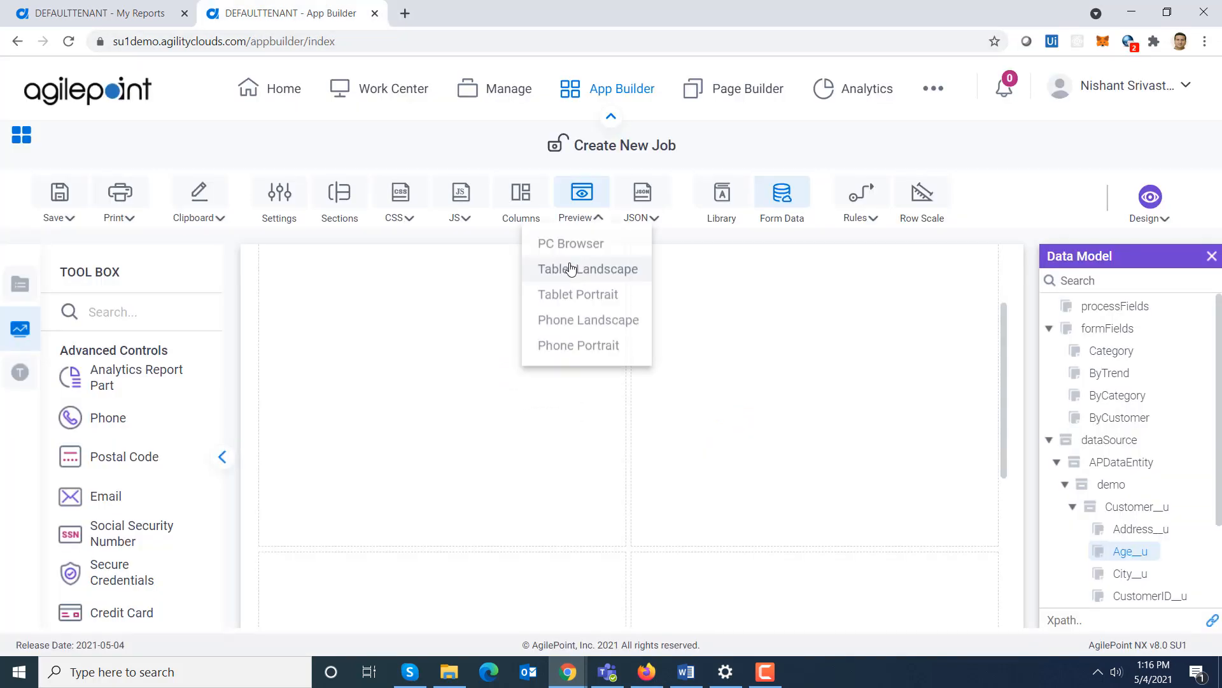
pyautogui.click(604, 327)
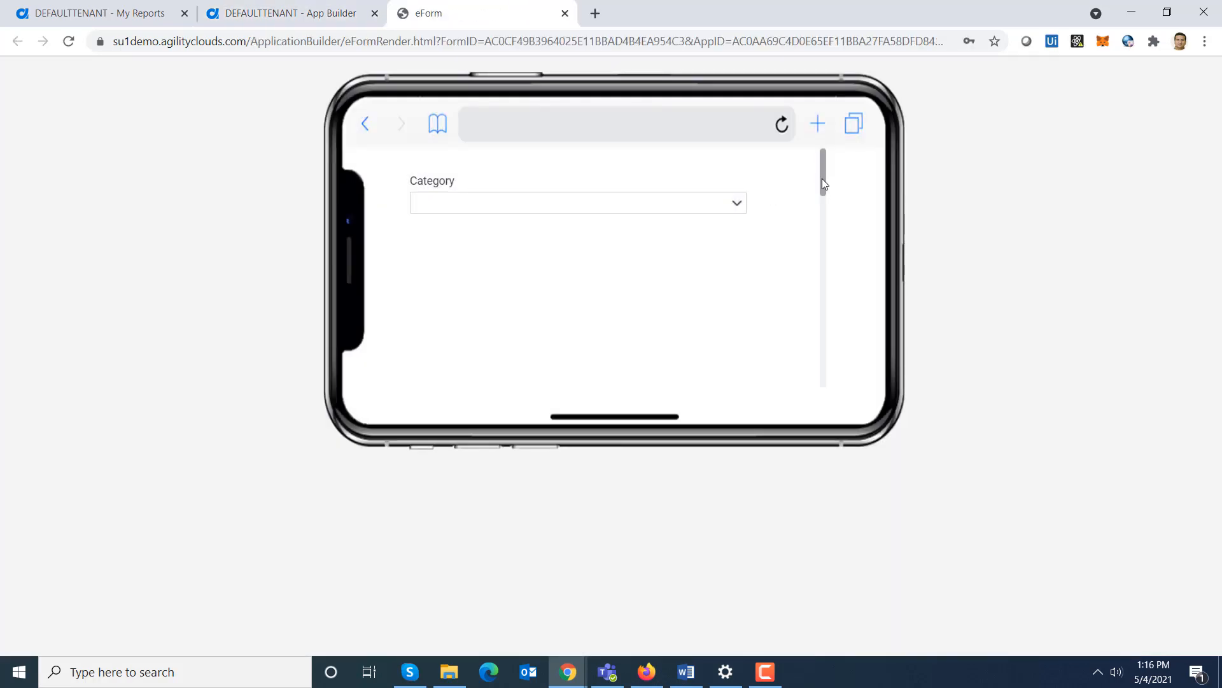
pyautogui.moveTo(822, 181); pyautogui.dragTo(833, 381)
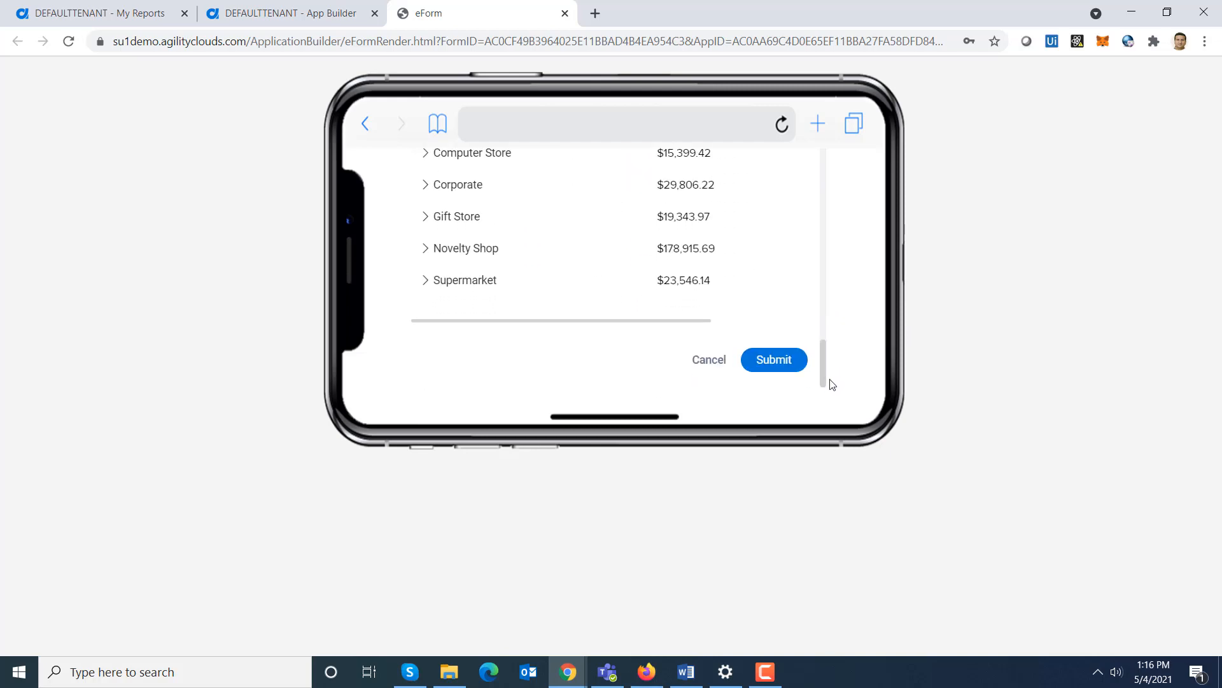